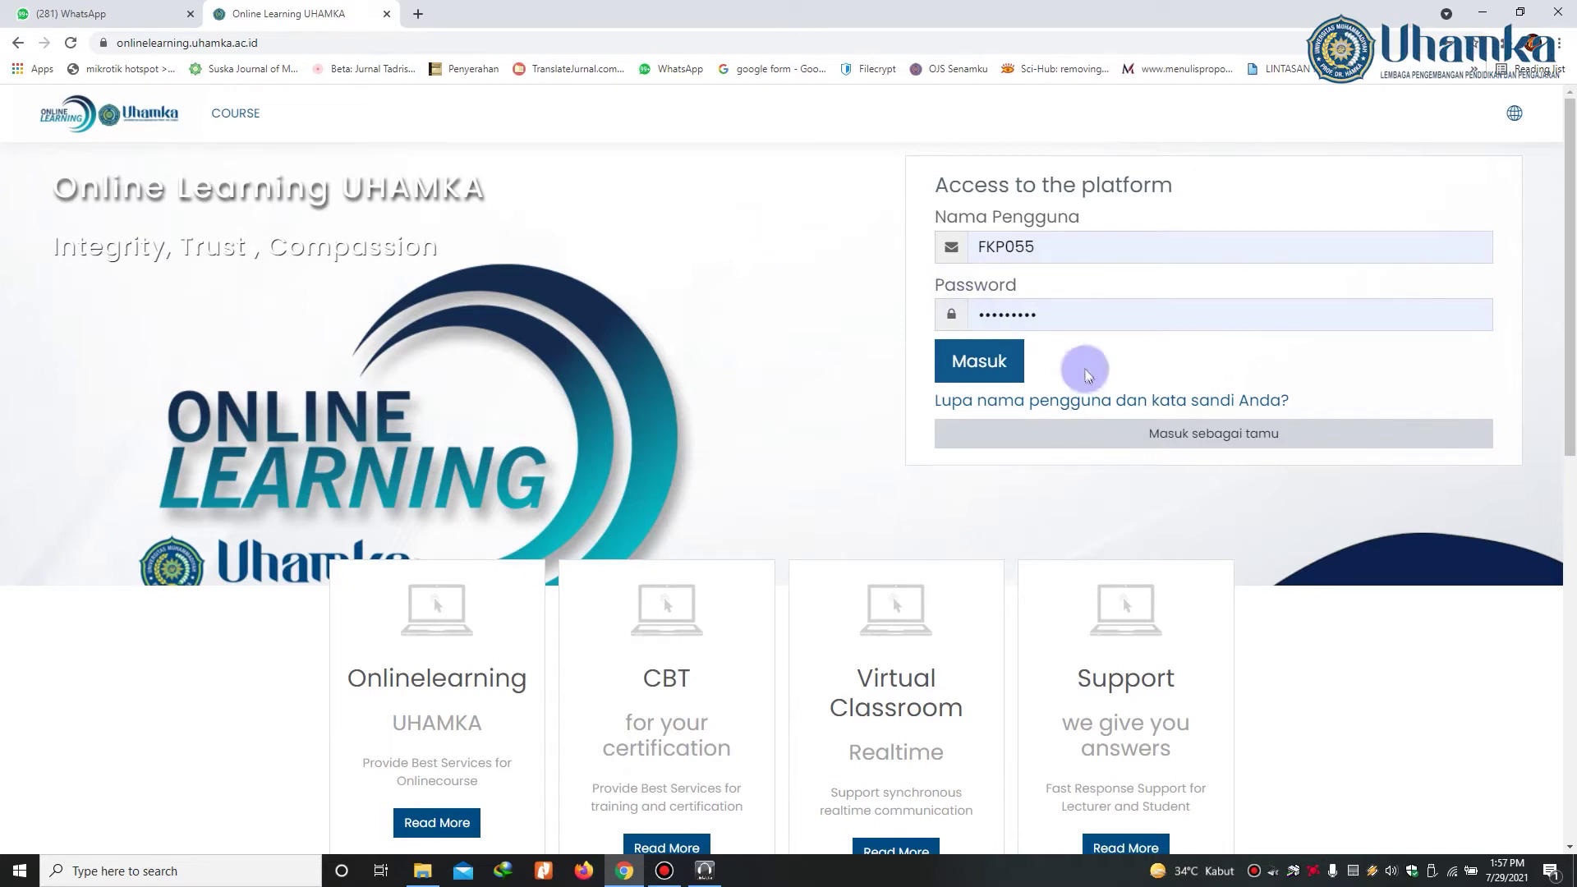
Step: Sign in to Online Learning UHAMKA with the account's username and password
left_click(1007, 373)
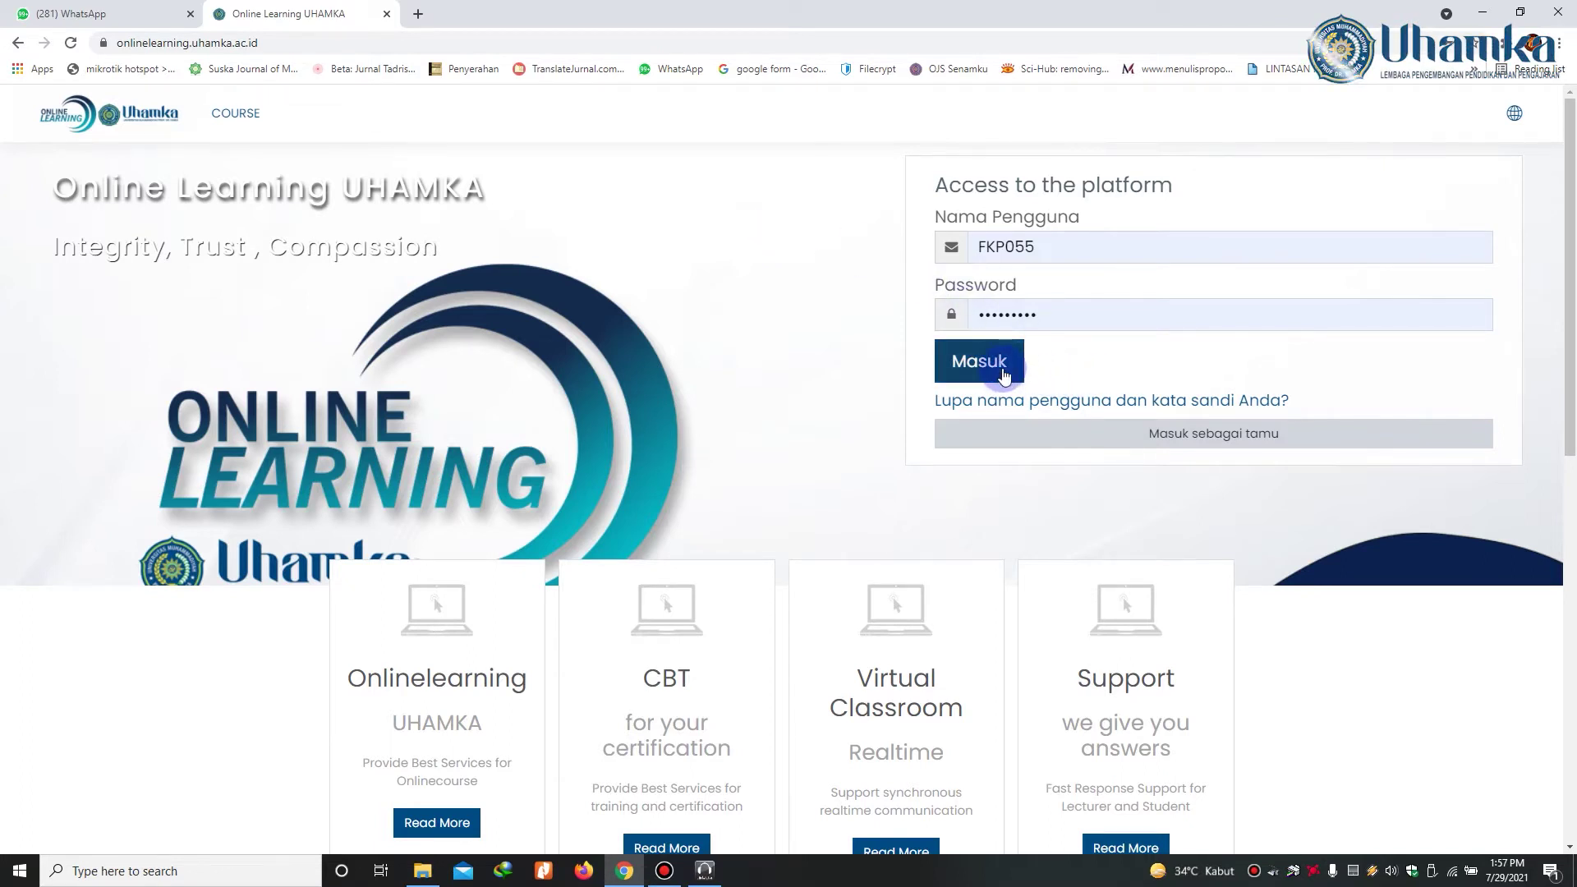
left_click(1004, 375)
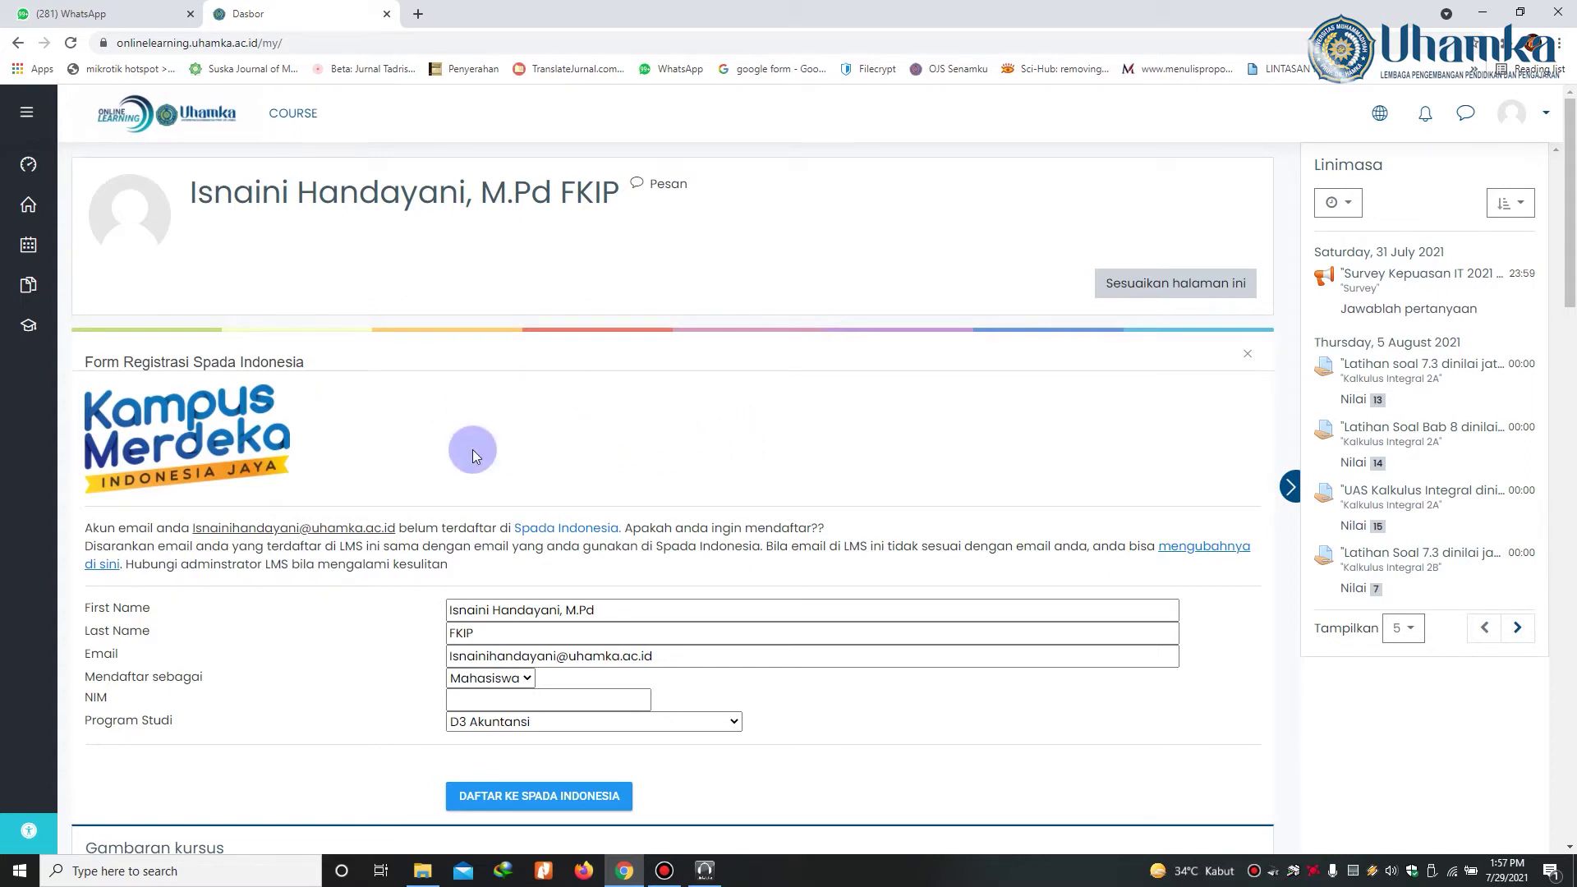
Step: Scroll down to the Form Registrasi Spada Indonesia and place the cursor in First Name
scroll(471, 453, "down", 1)
scroll(472, 451, "down", 1)
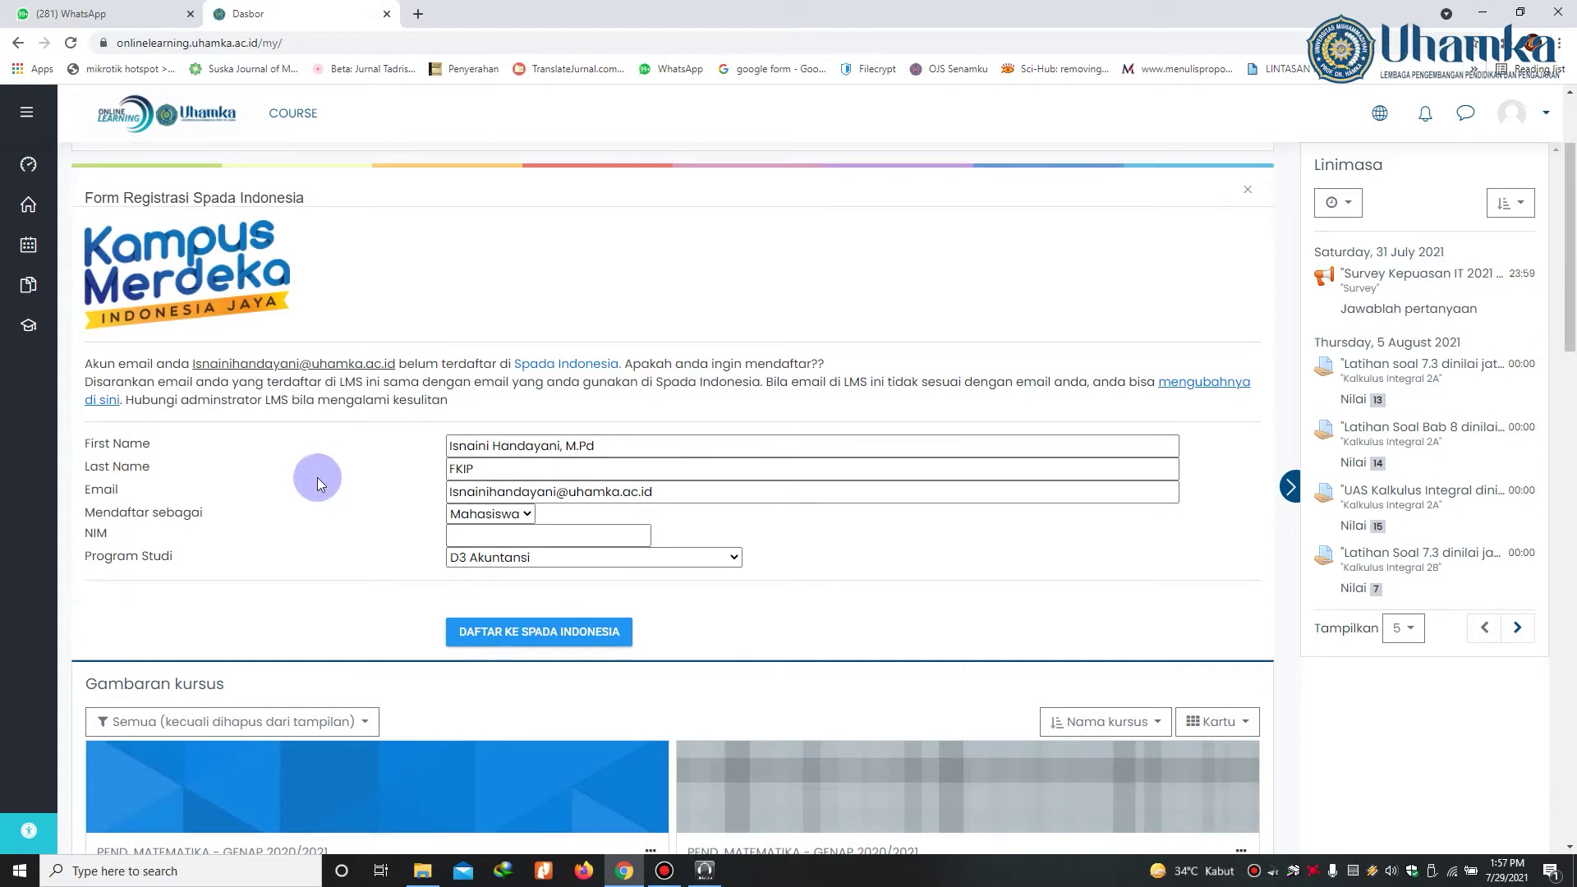
scroll(323, 486, "down", 1)
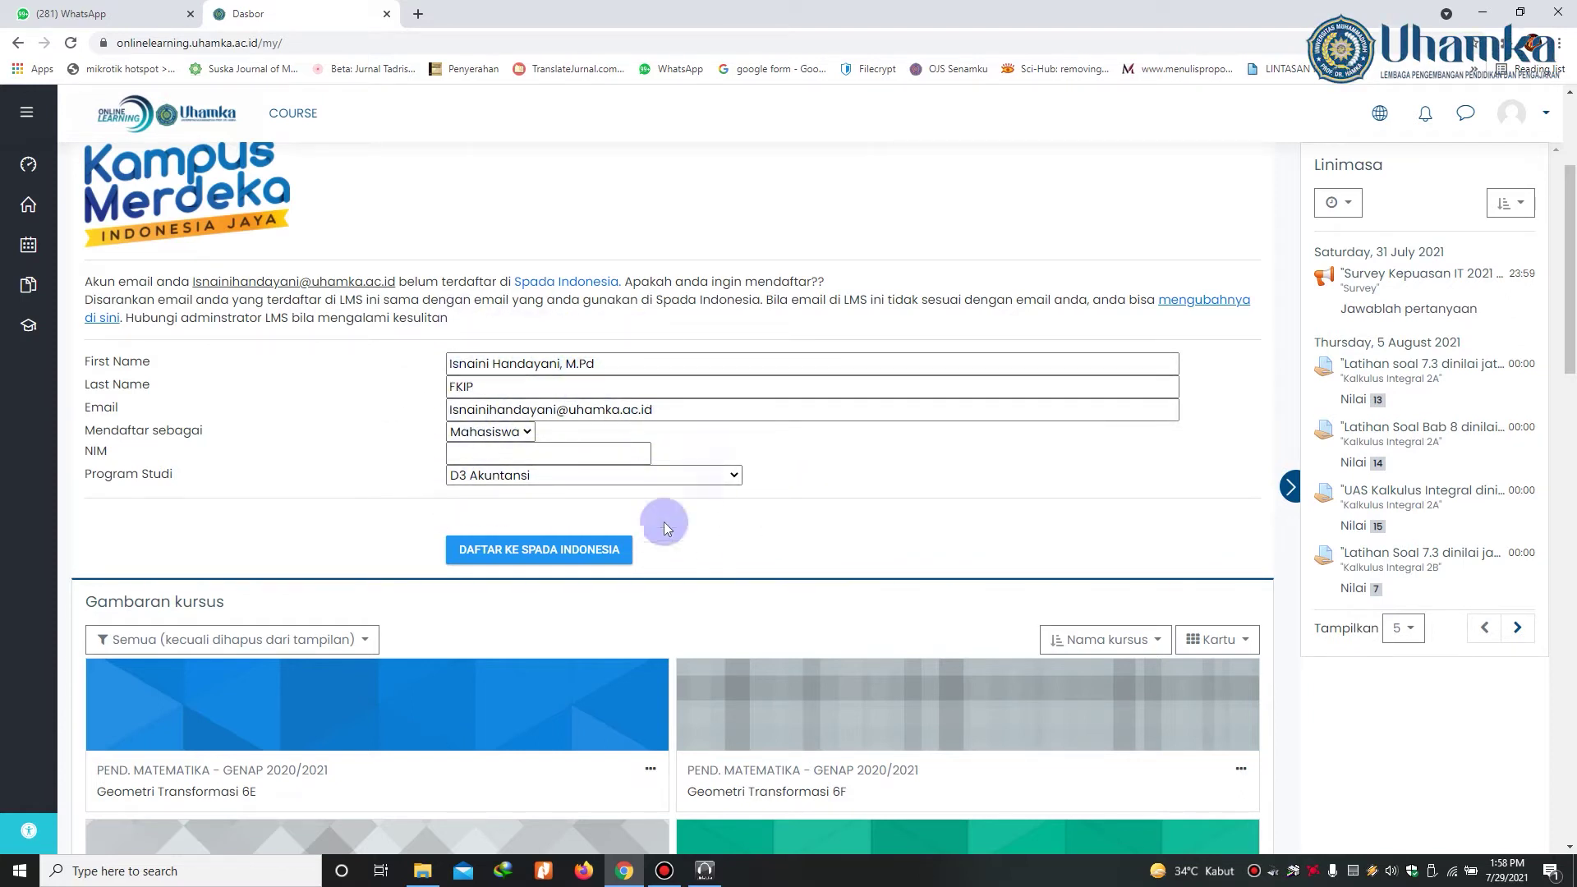
left_click(488, 364)
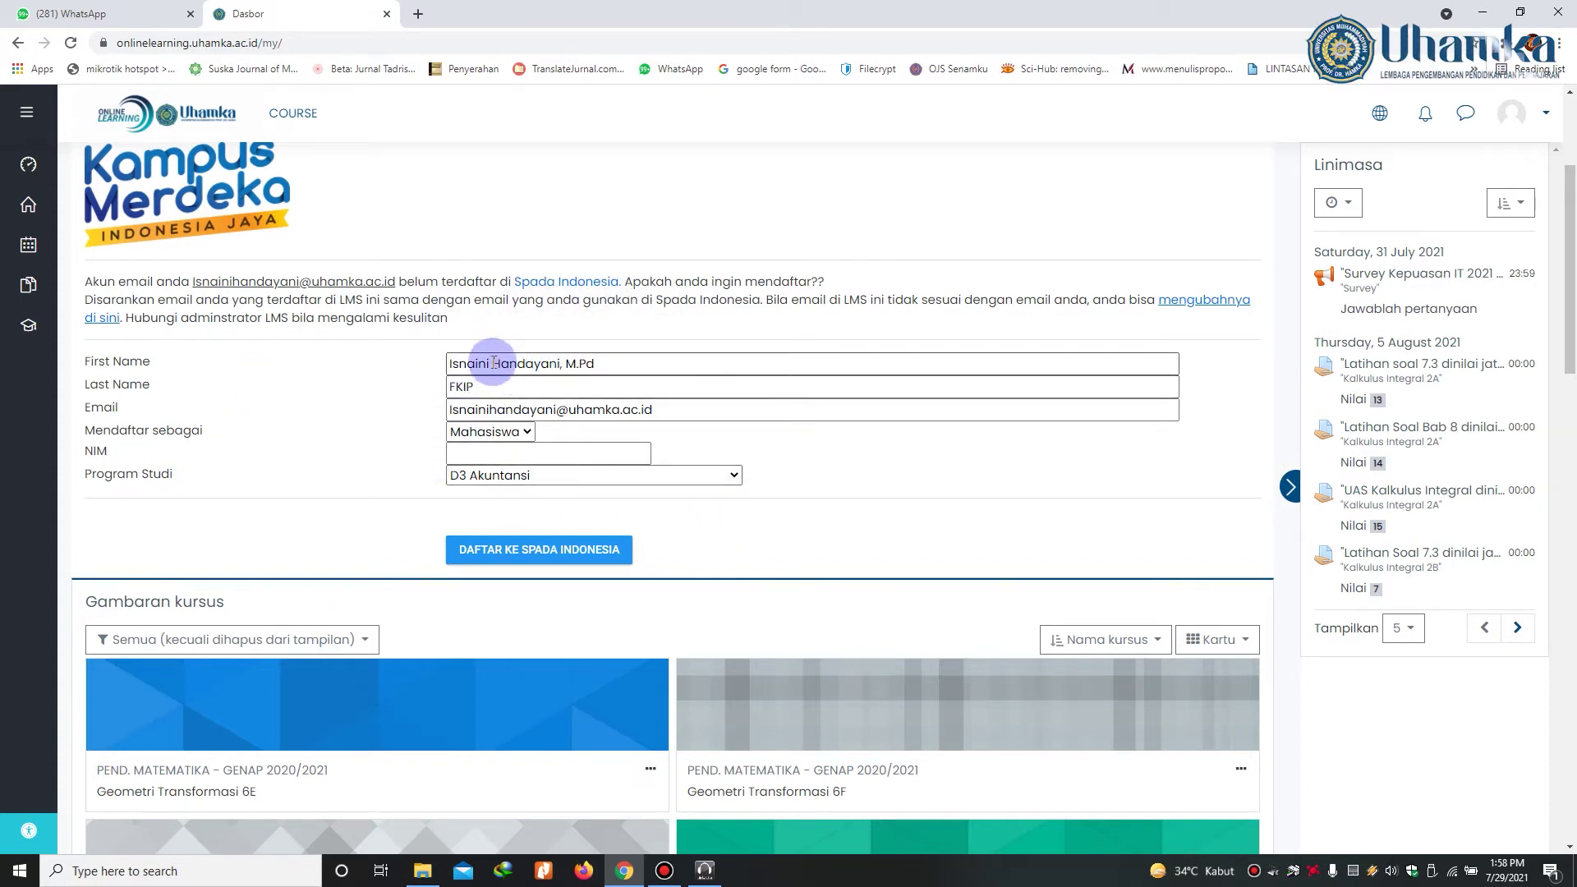
Step: Trim First Name to the given name only and enter the surname as Last Name
left_click_drag(494, 363, 605, 363)
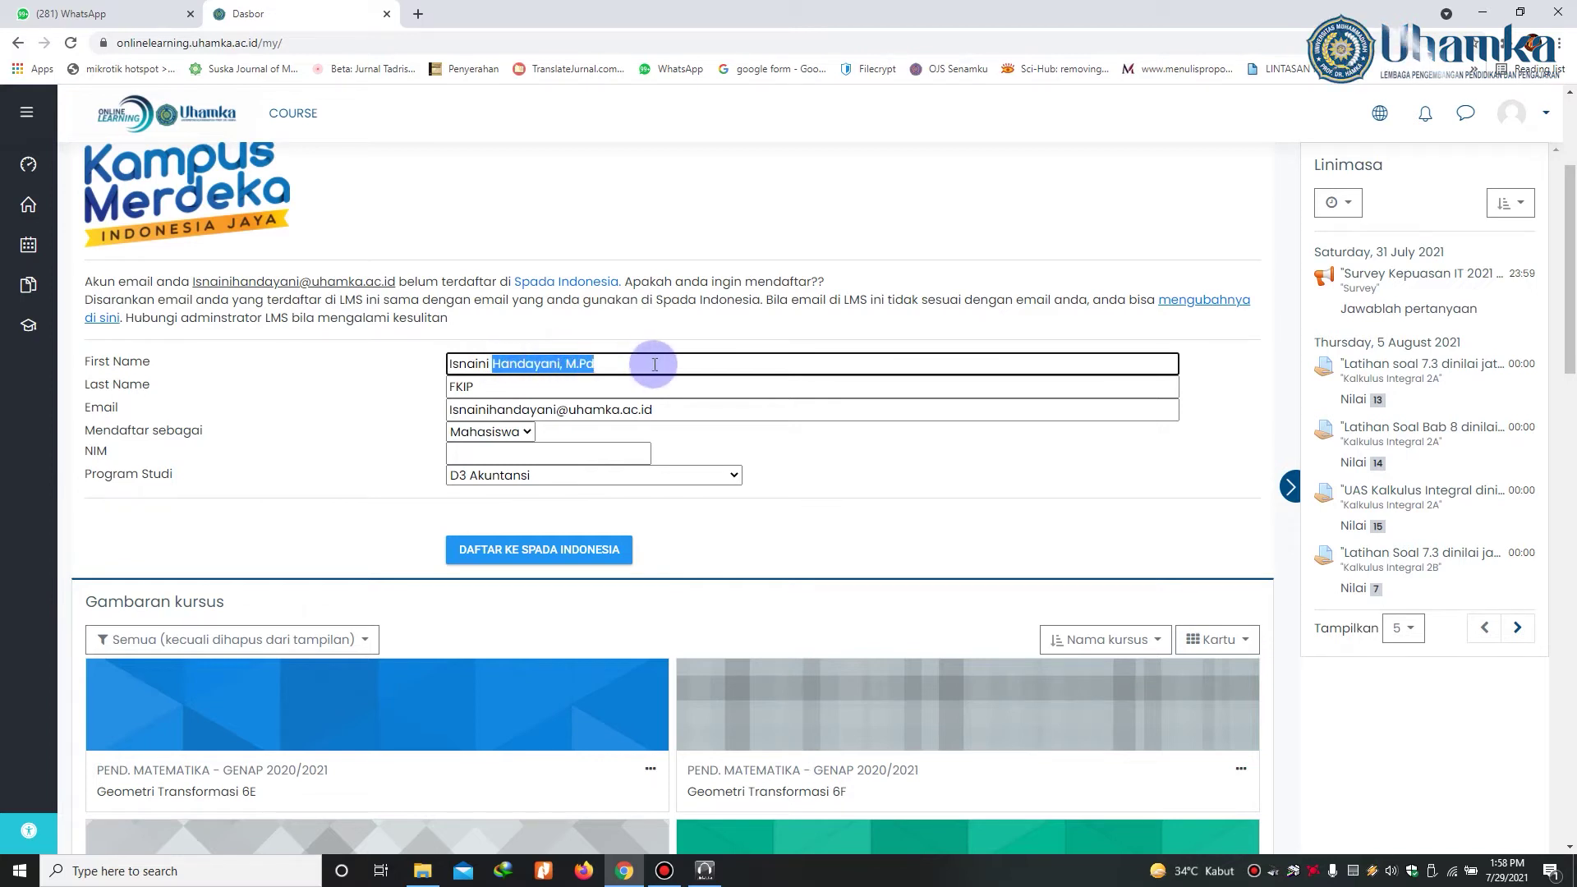
key("BackSpace")
key("Tab")
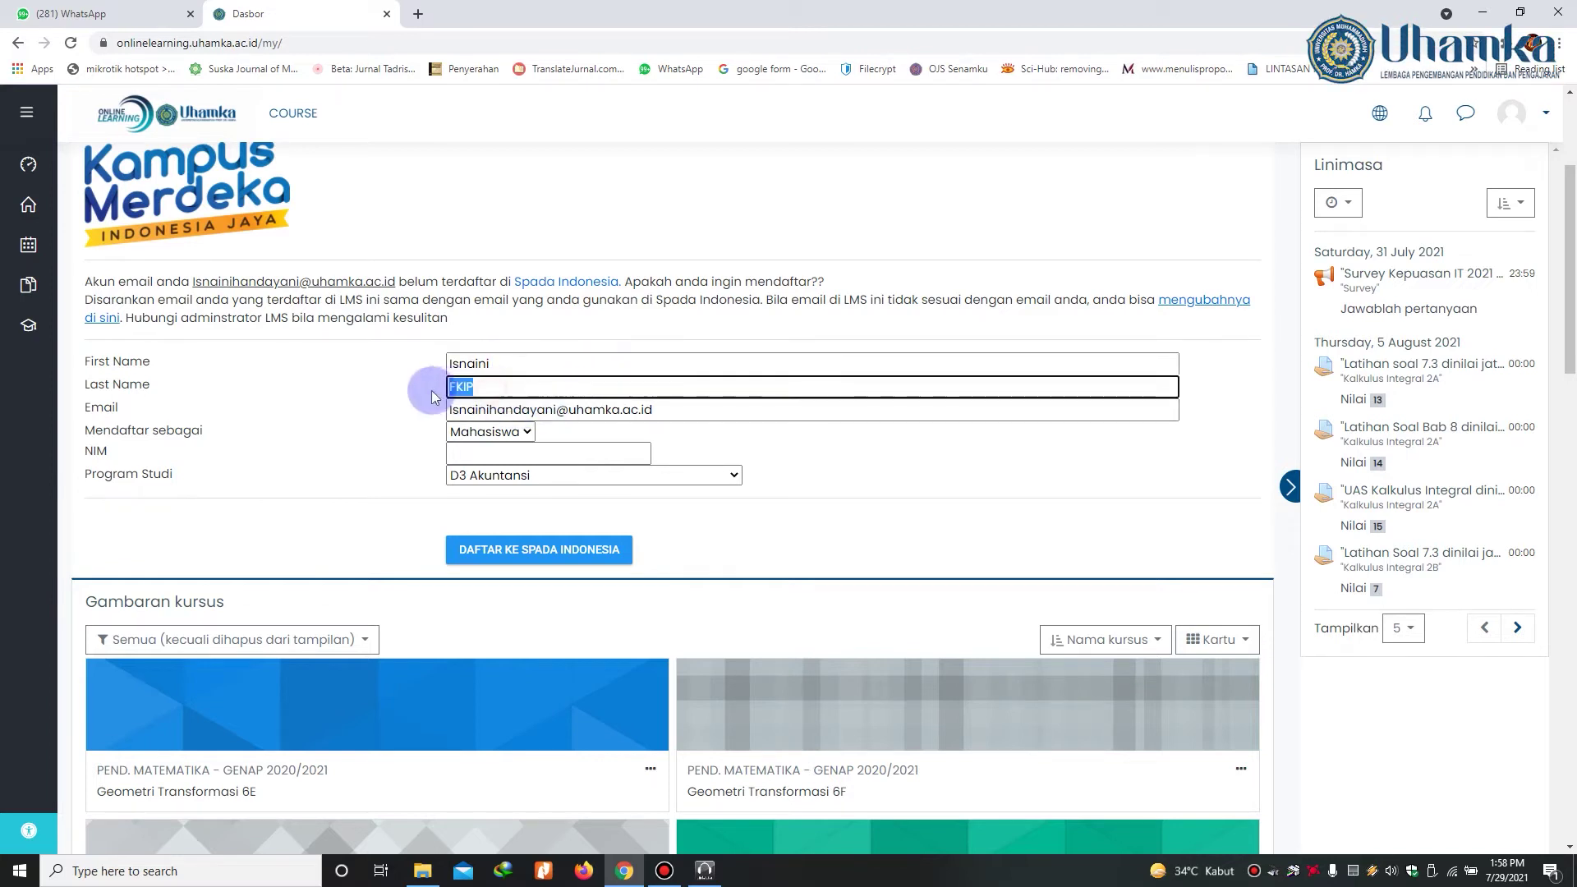
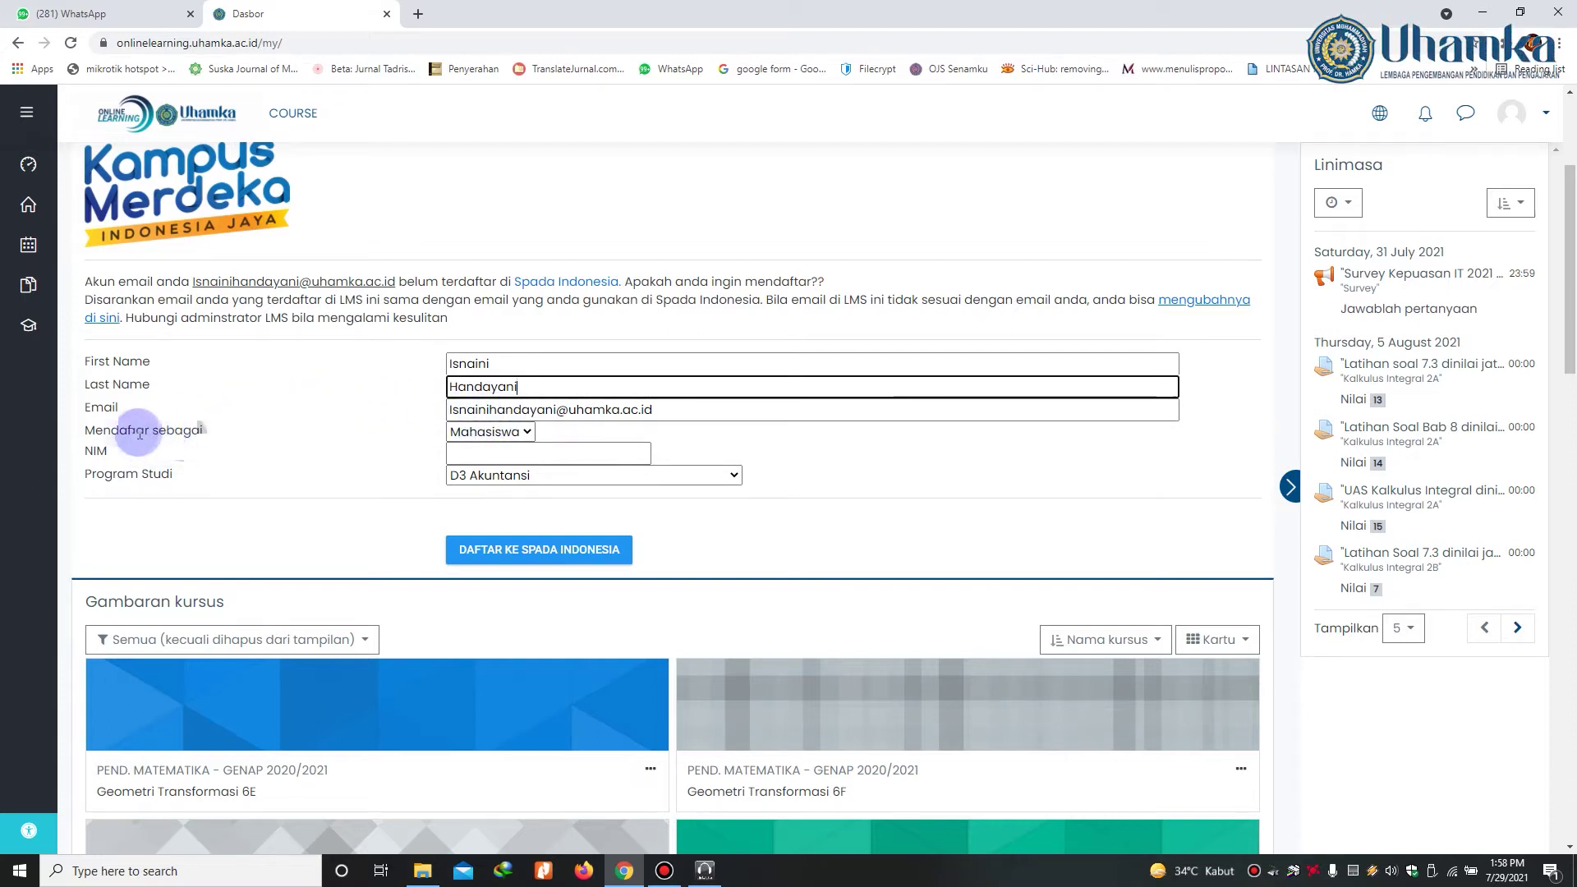
Step: Register as Dosen with study program S1 Pendidikan Matematika
left_click(499, 434)
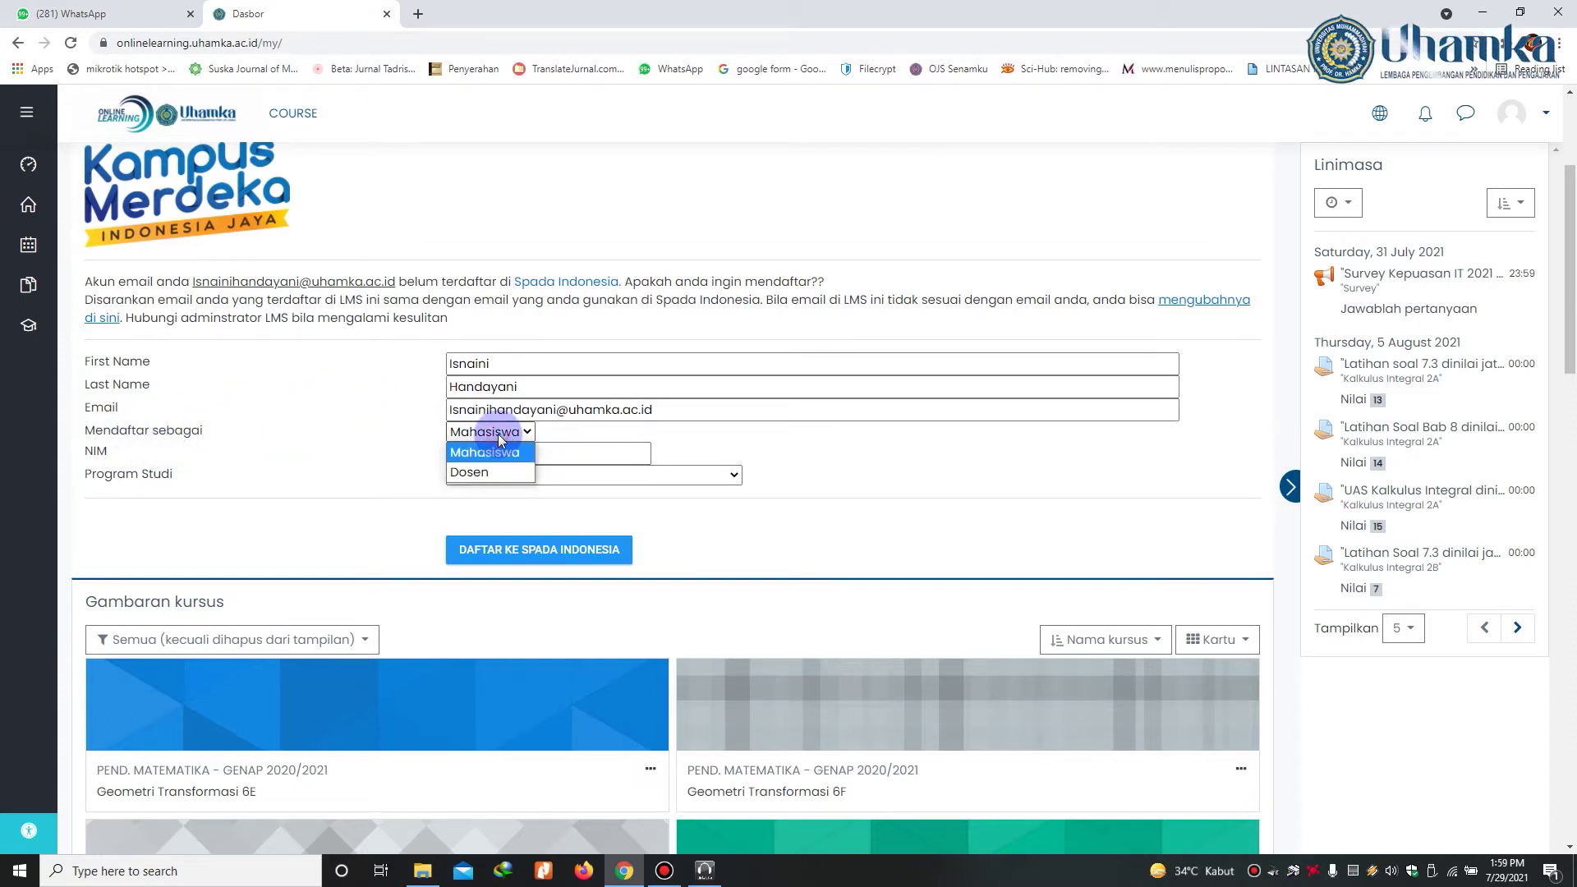
left_click(485, 476)
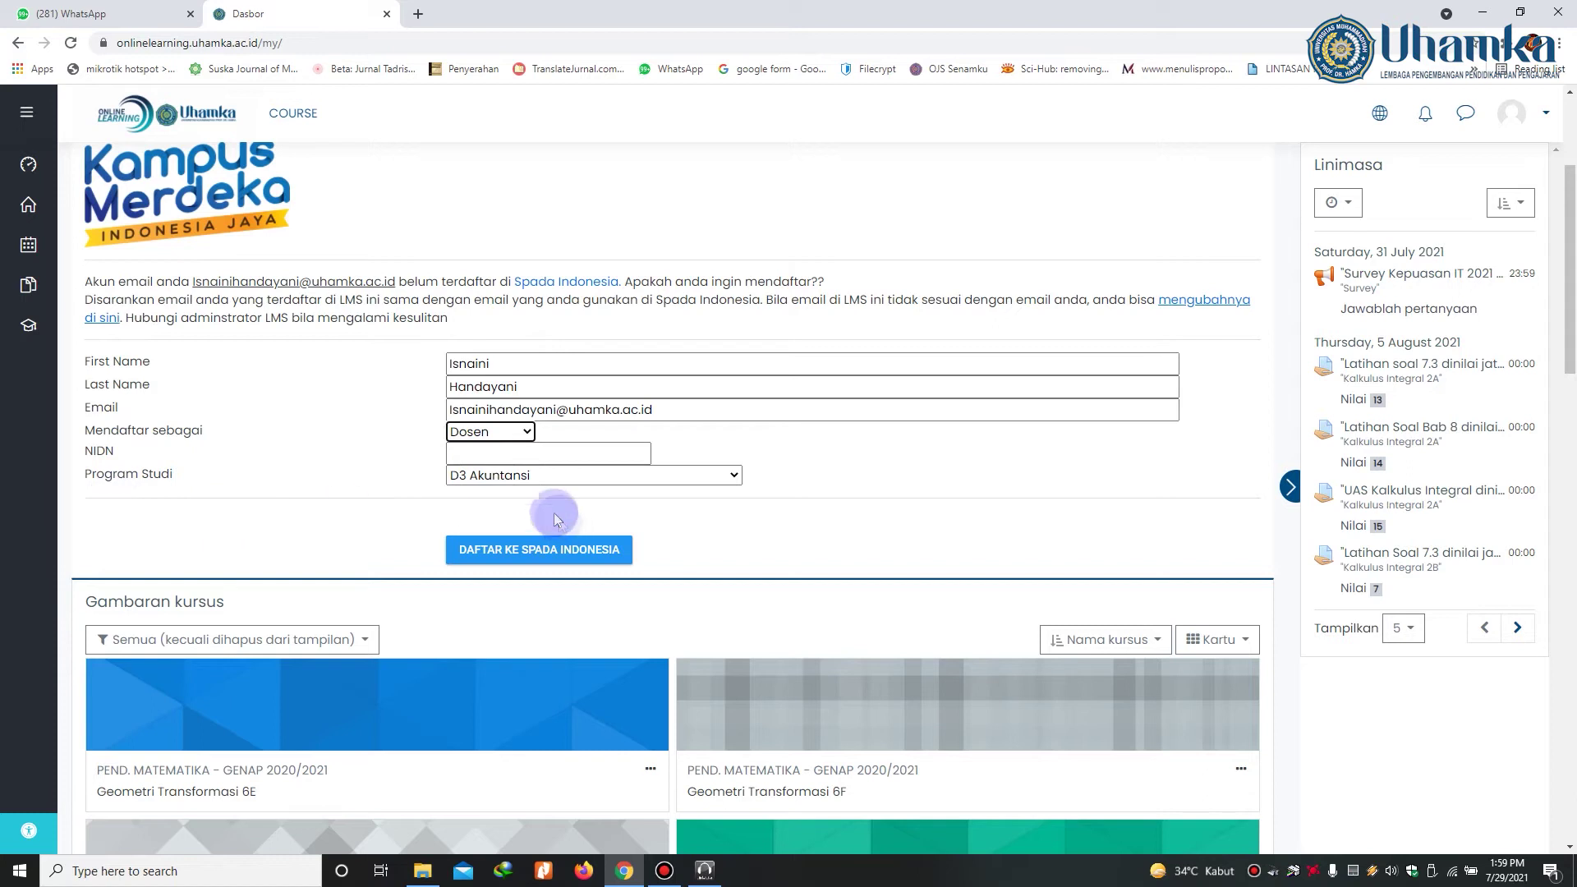
left_click(514, 480)
scroll(567, 403, "down", 5)
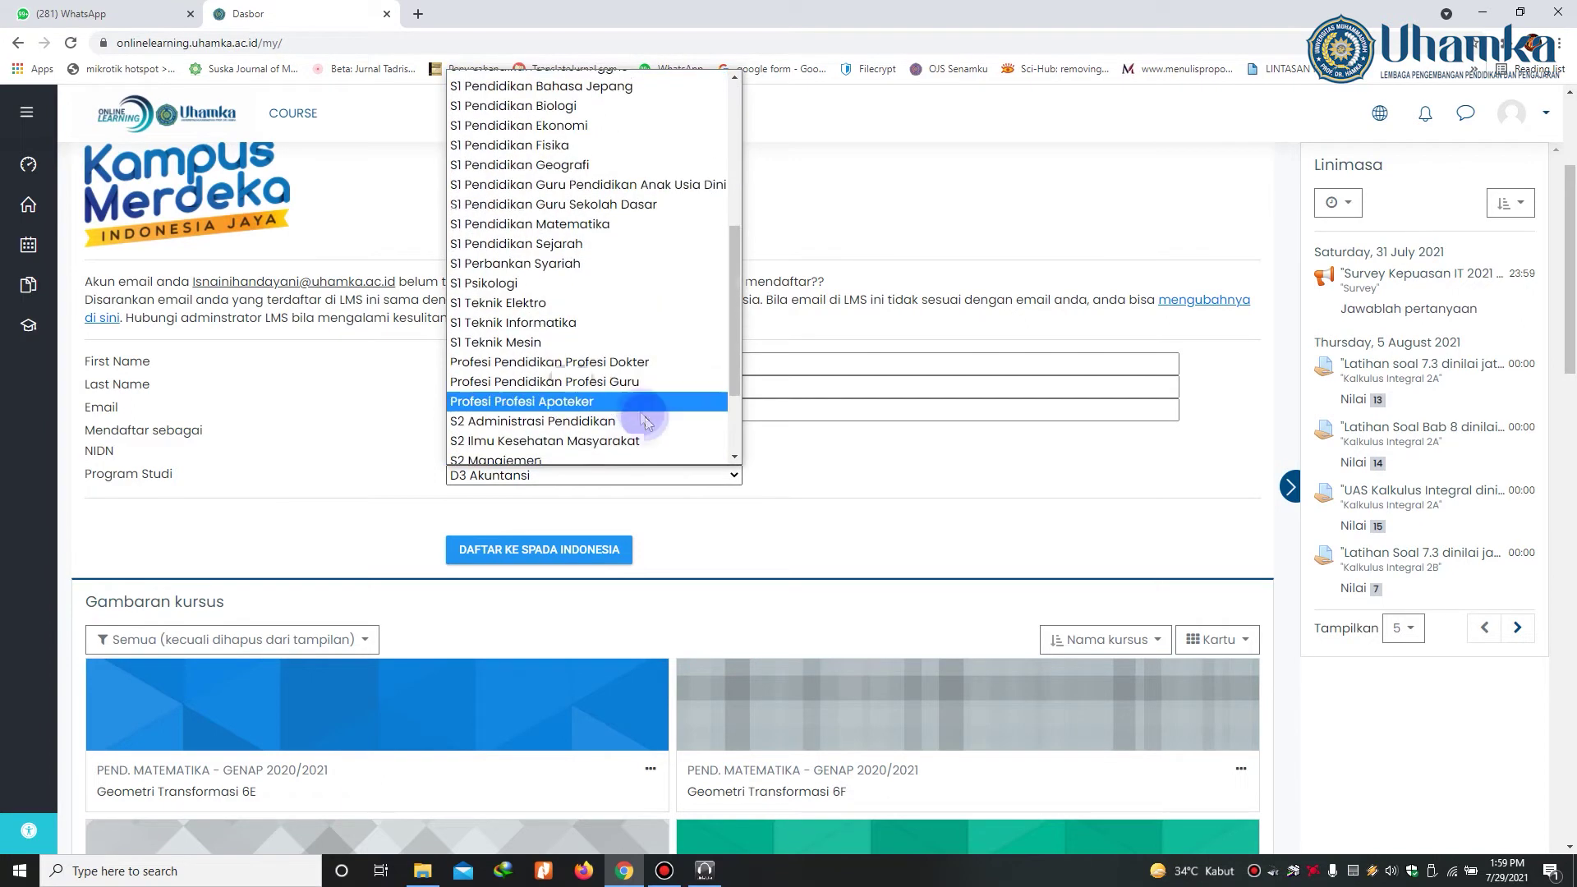
scroll(570, 386, "down", 1)
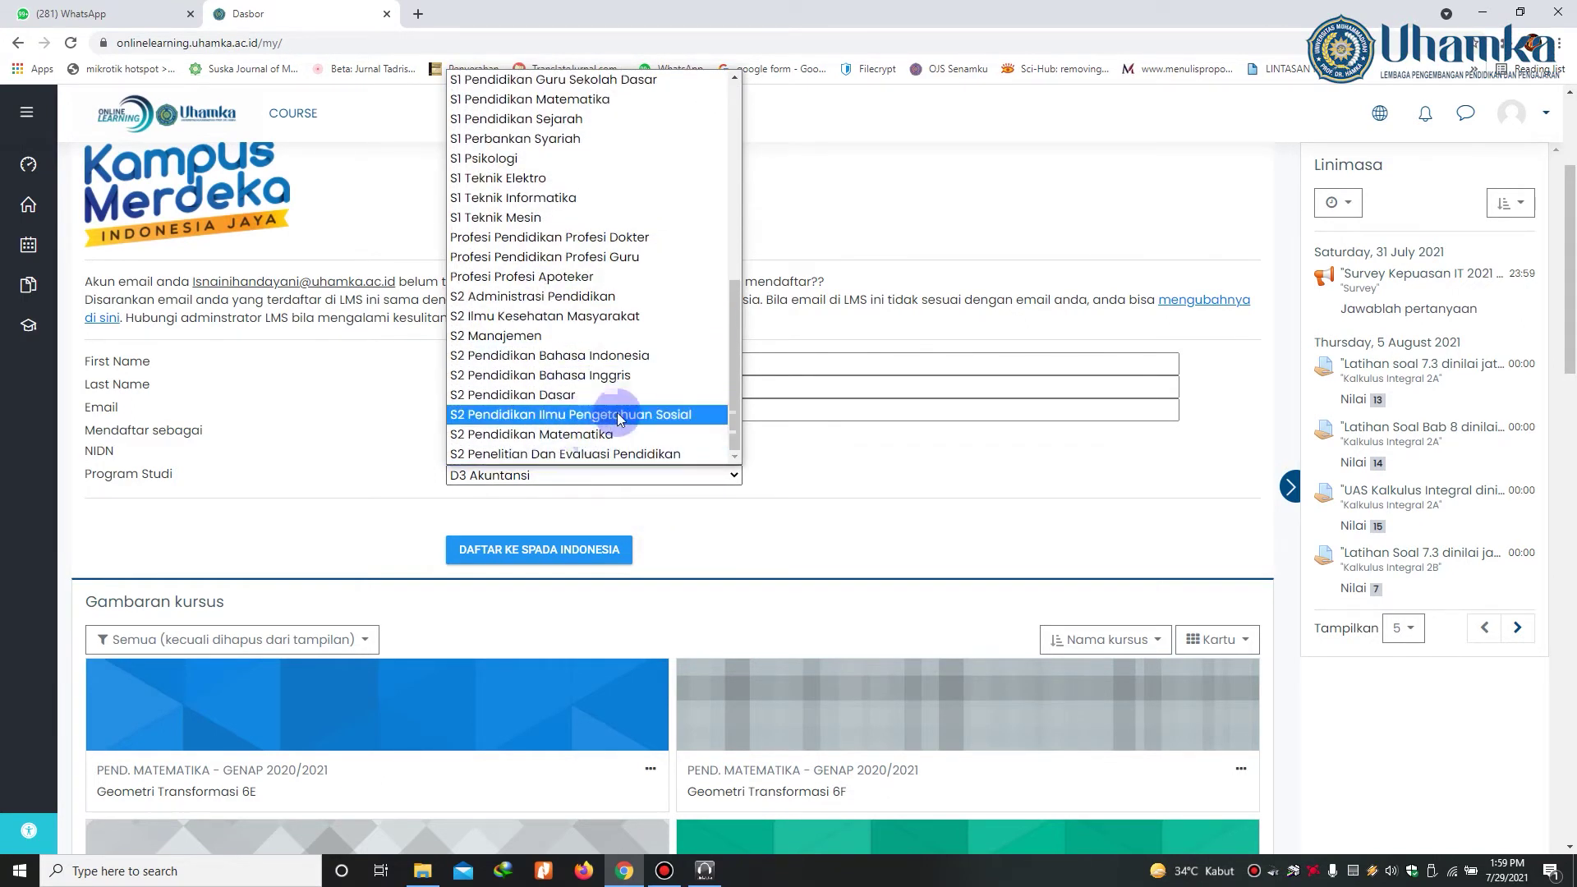
scroll(580, 370, "up", 3)
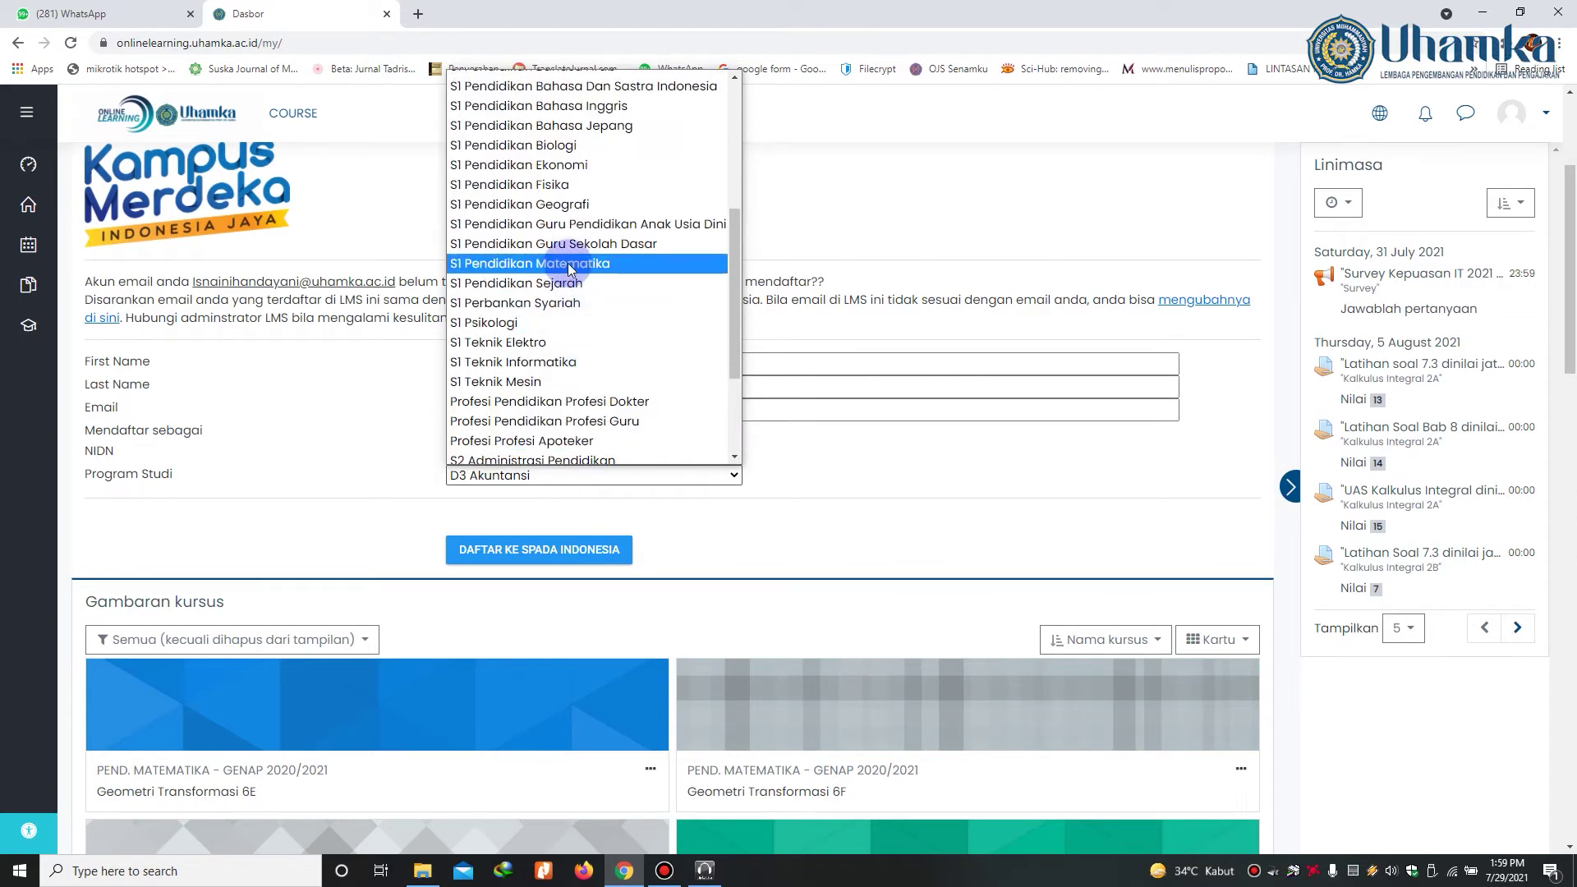
left_click(569, 264)
left_click(526, 452)
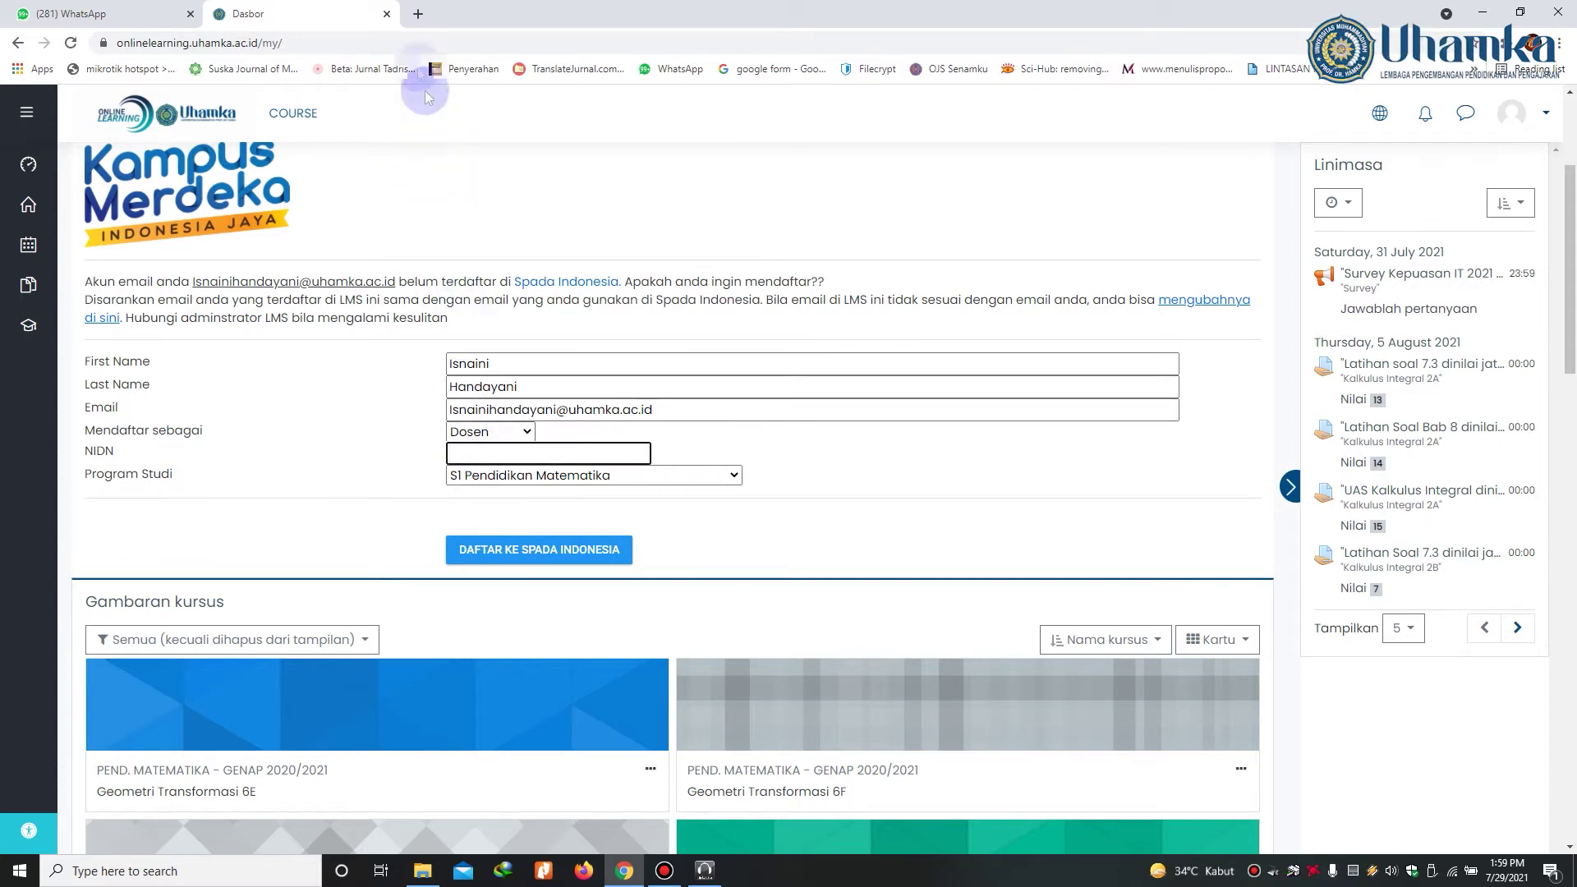
Step: Open SIMAKIP UHAMKA in a new tab and go to its lecturer profile search
left_click(417, 16)
type("simakip.uhamka.ac.id")
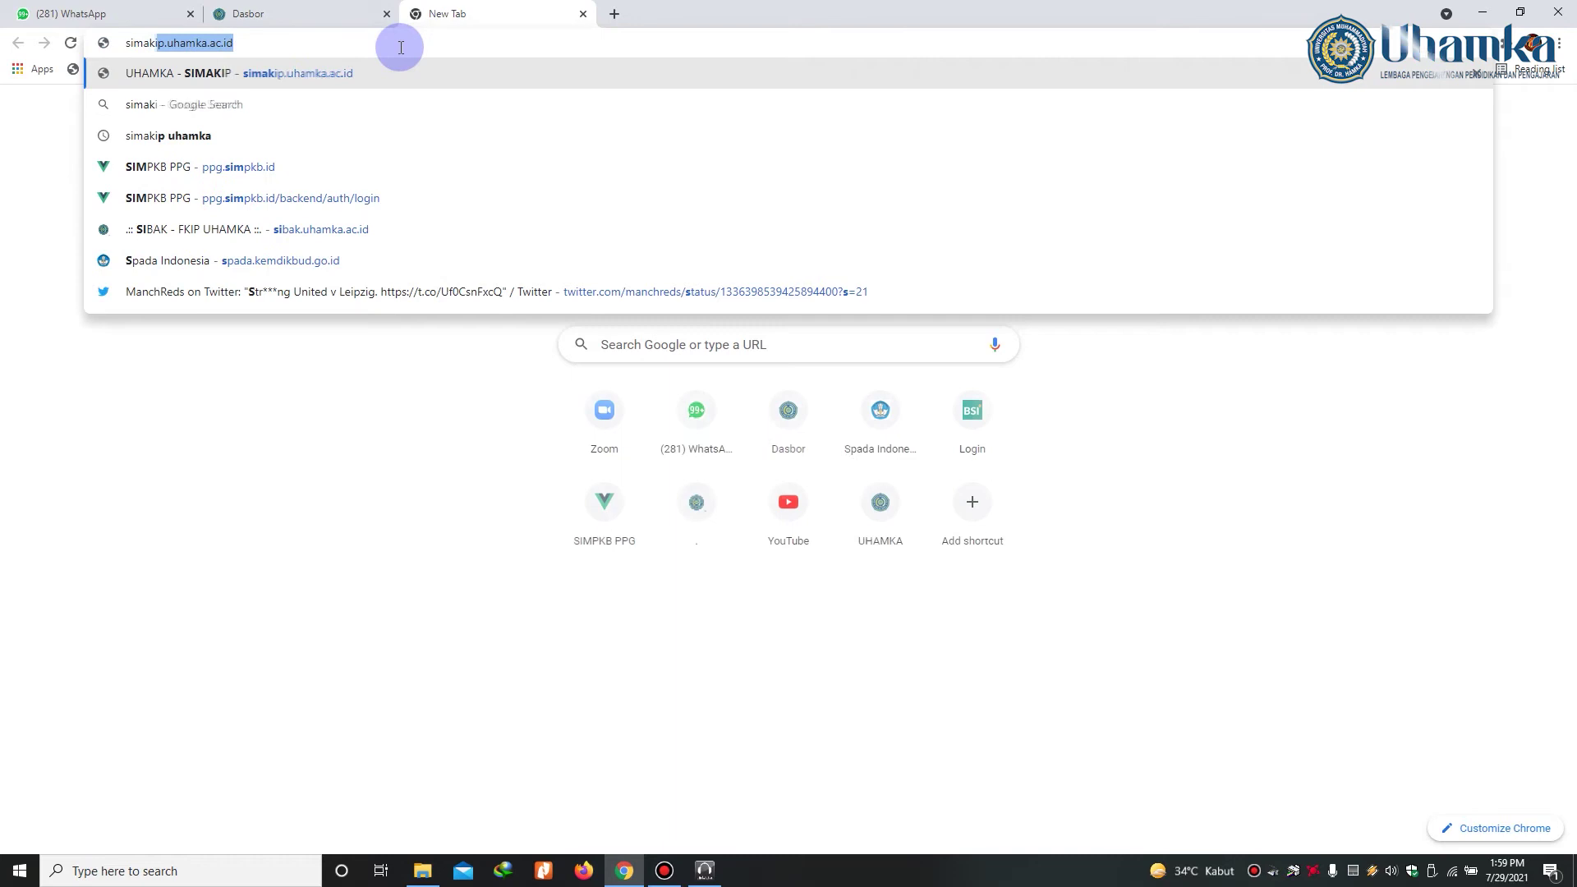
key("Return")
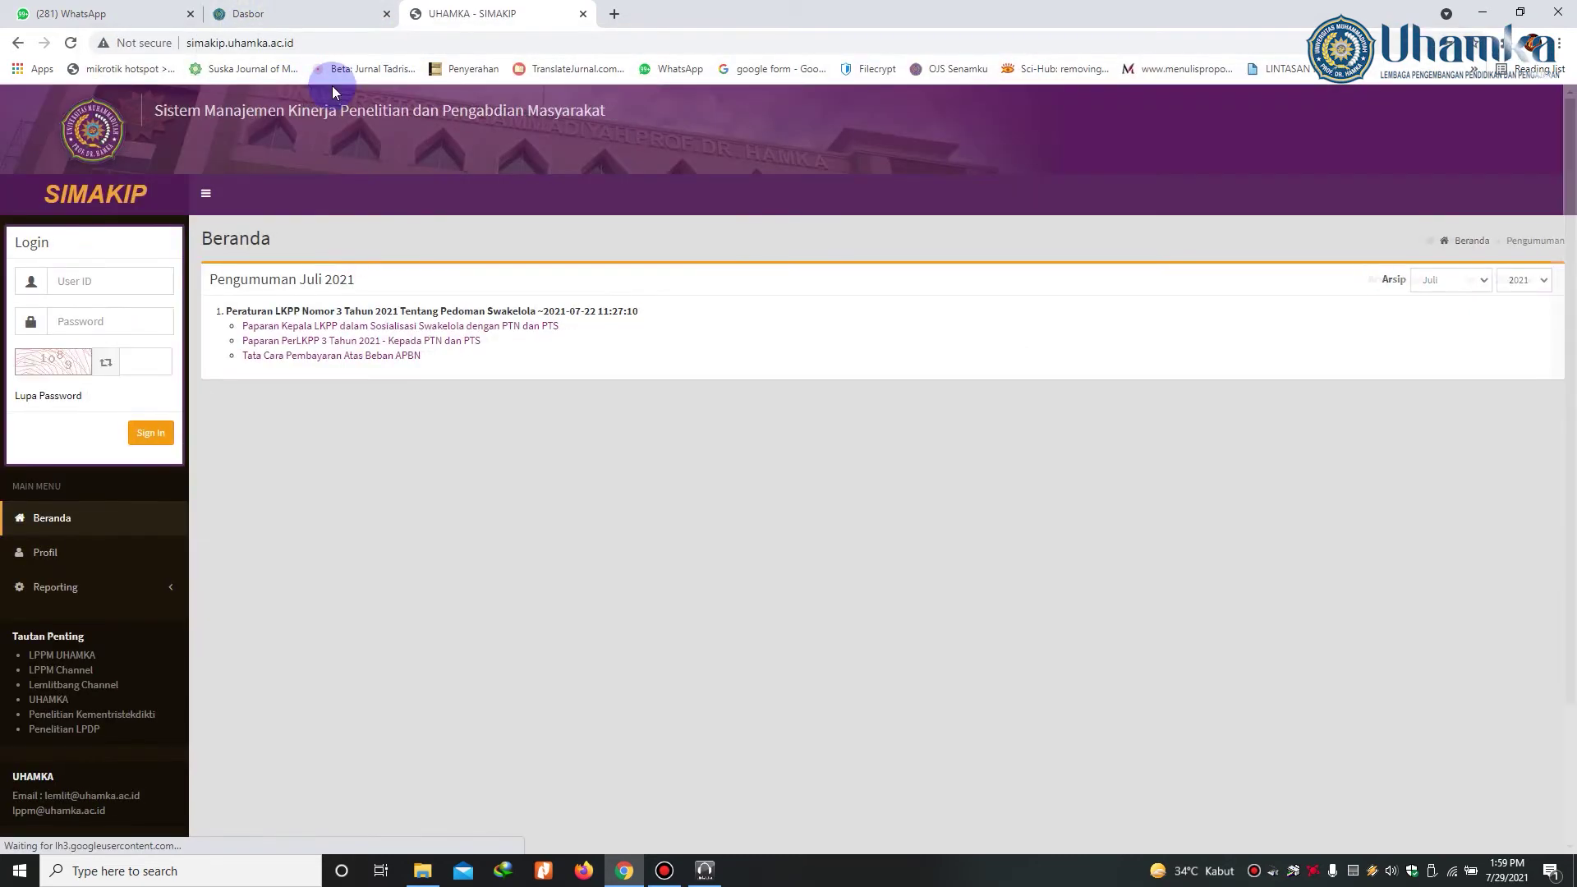
left_click(146, 433)
left_click(50, 378)
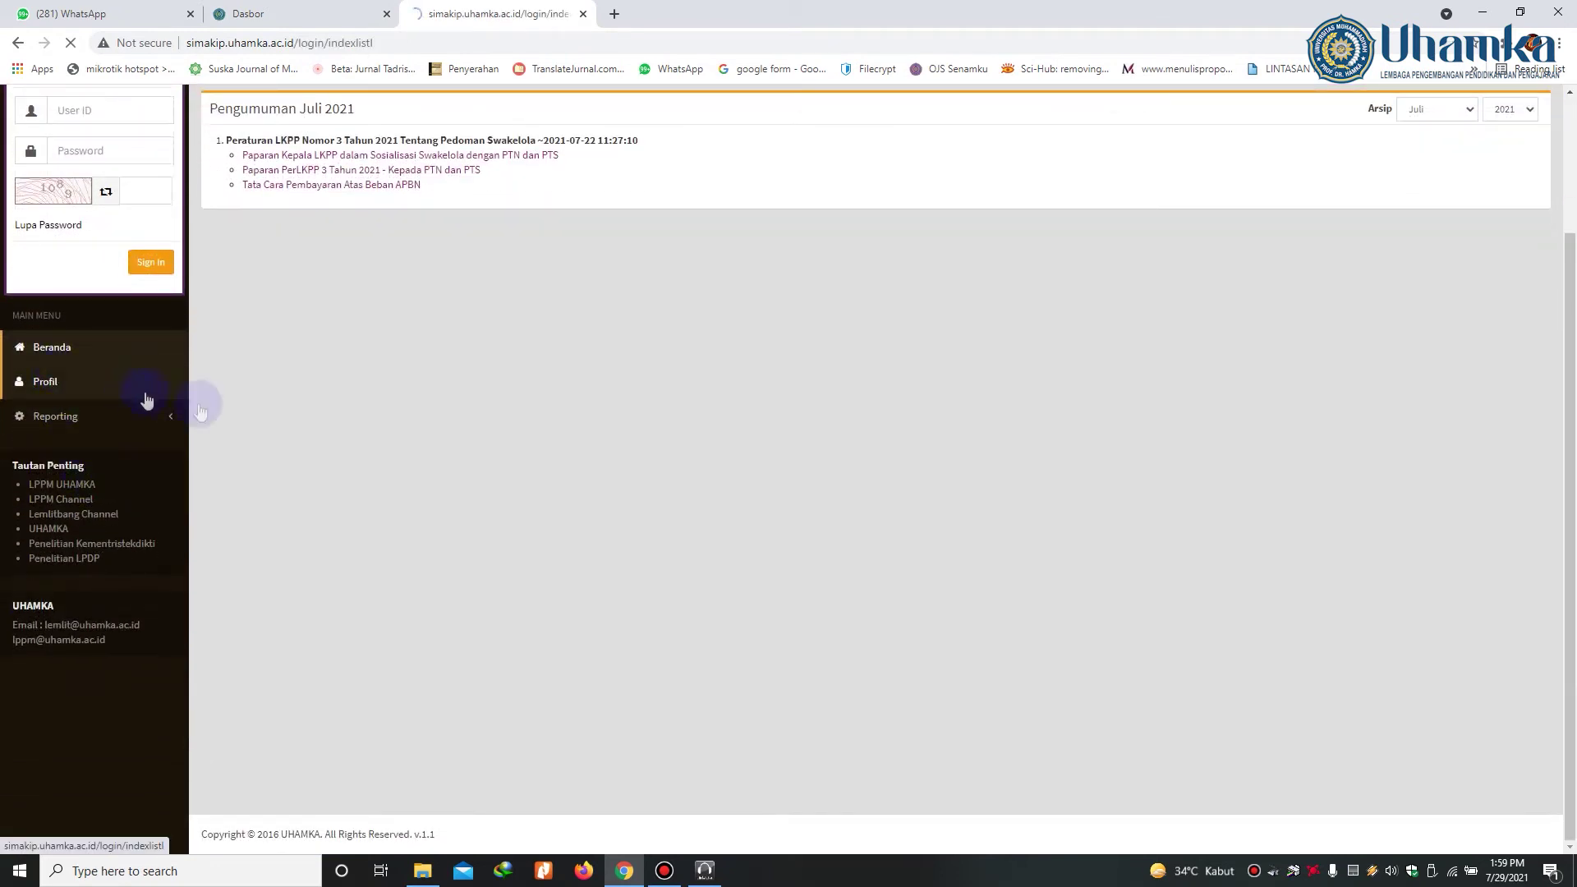
scroll(517, 595, "down", 2)
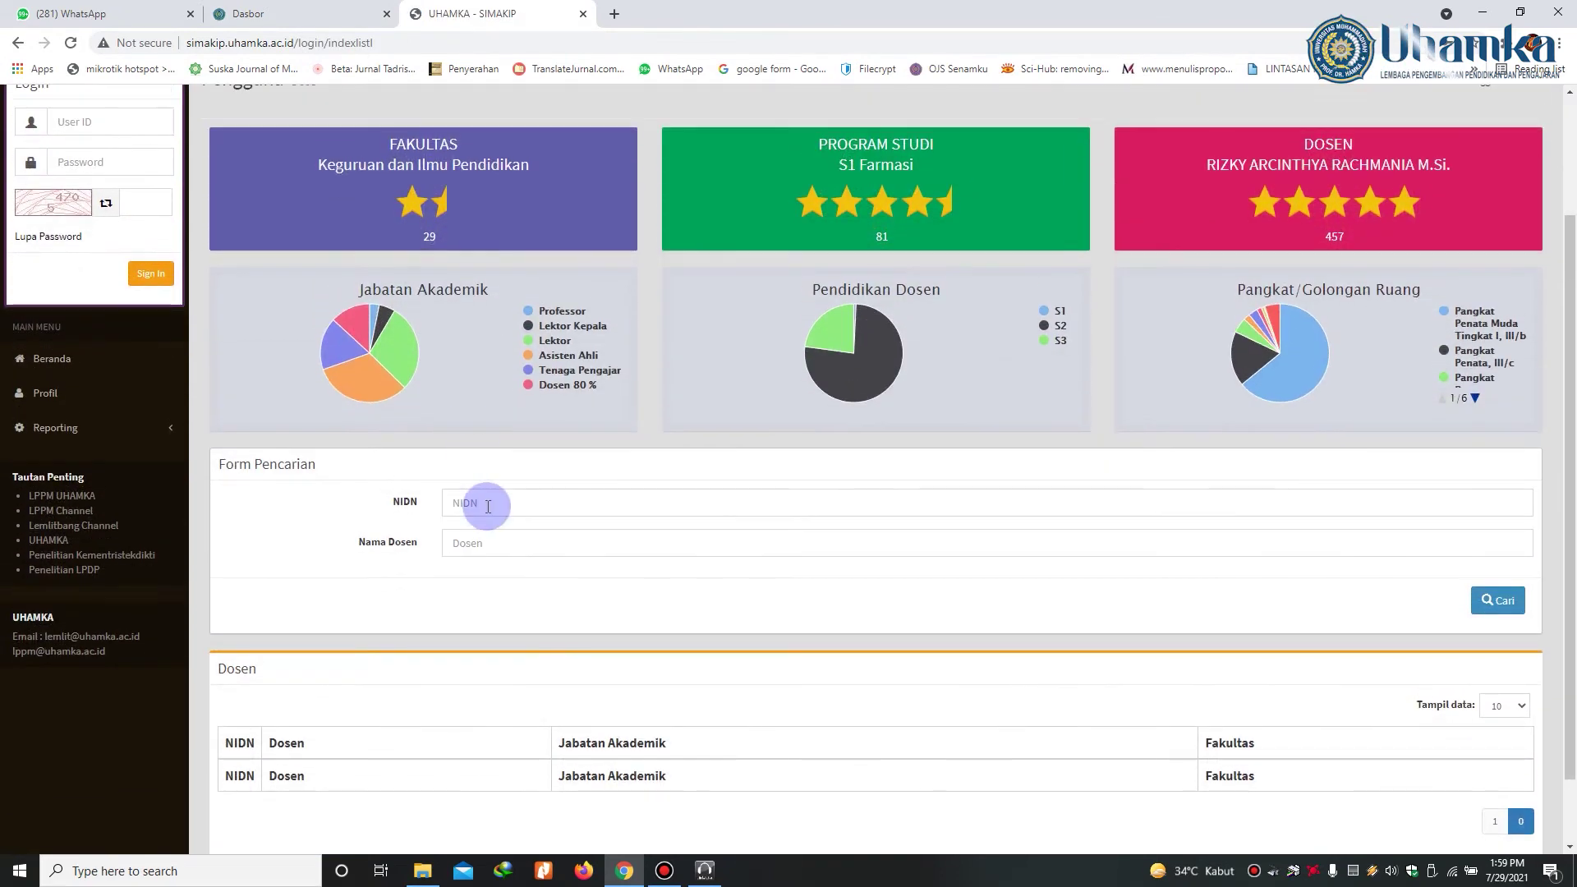
Step: Look up the lecturer by name, copy the NIDN, and paste it into the registration form
left_click(484, 548)
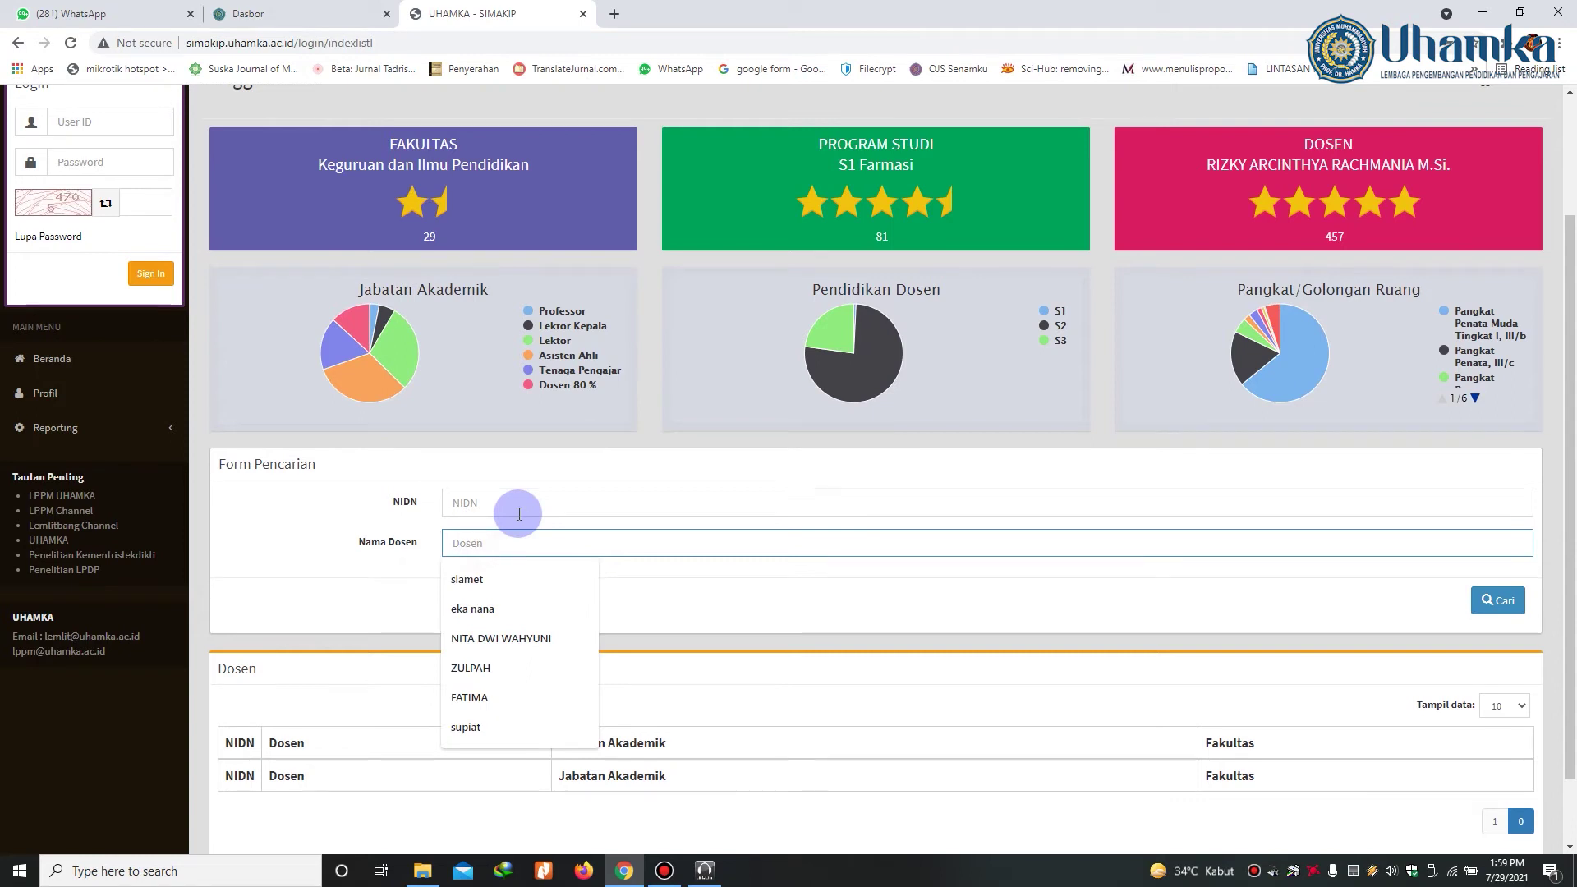
type("isnaini")
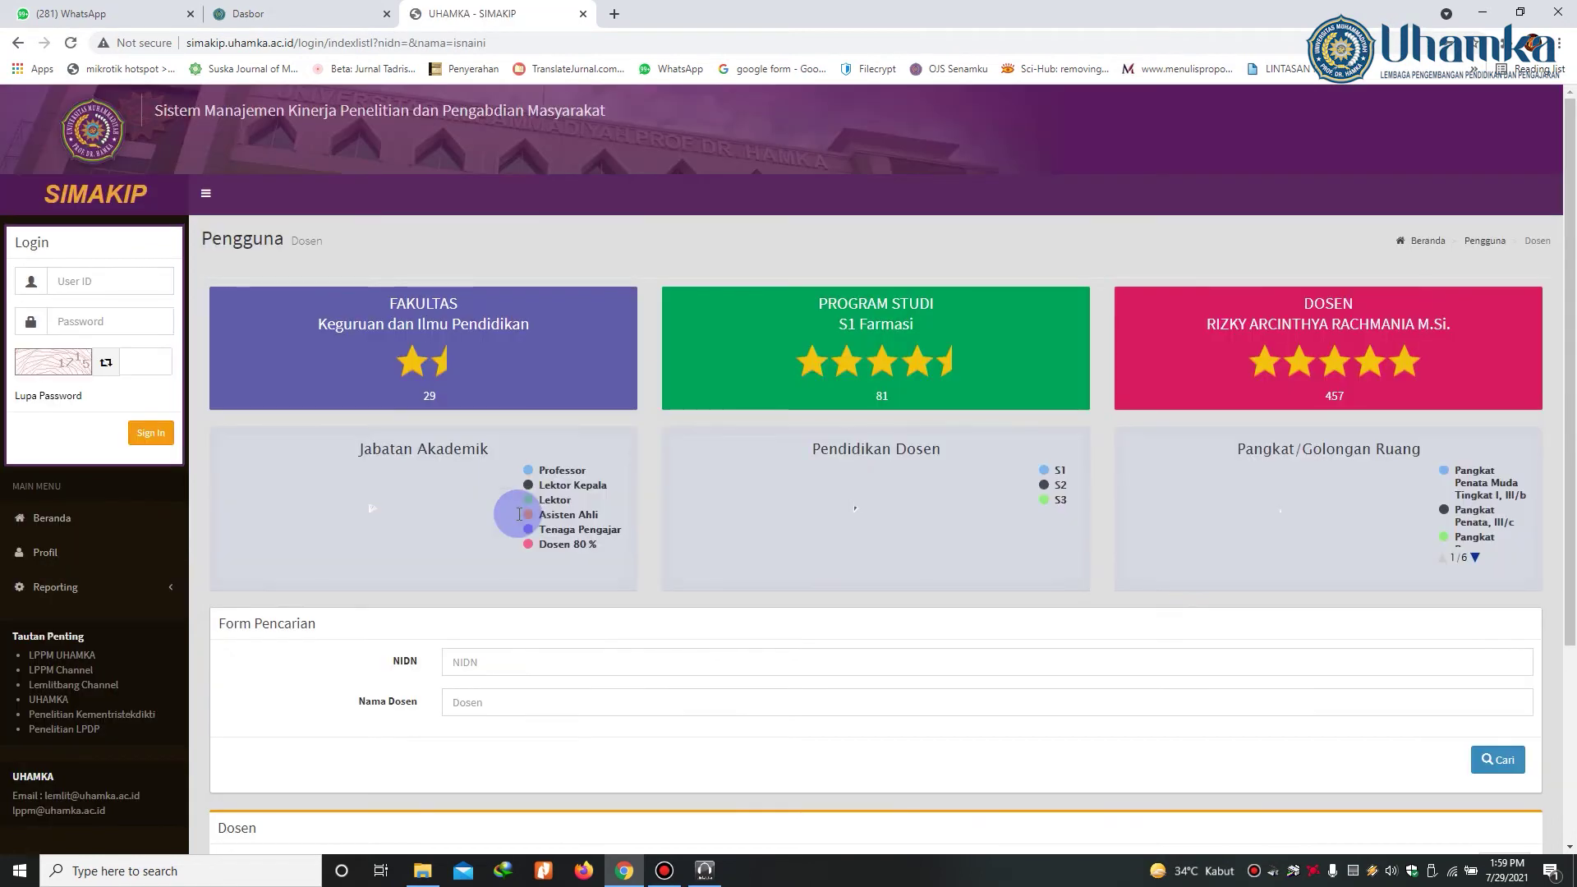
scroll(685, 662, "down", 3)
left_click_drag(292, 662, 227, 672)
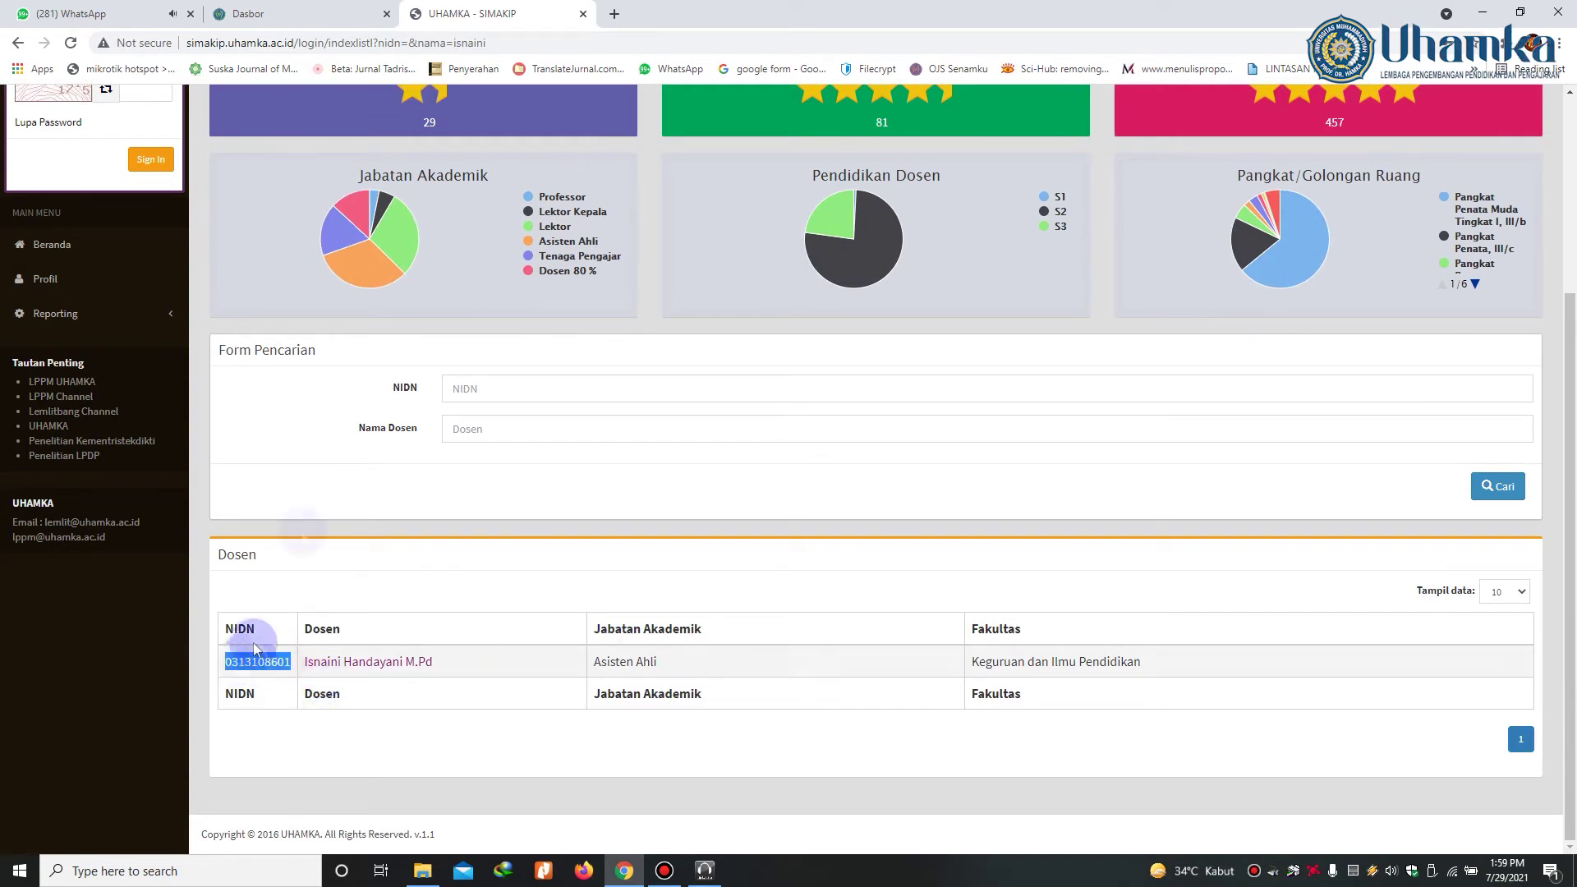
left_click(271, 14)
left_click(496, 454)
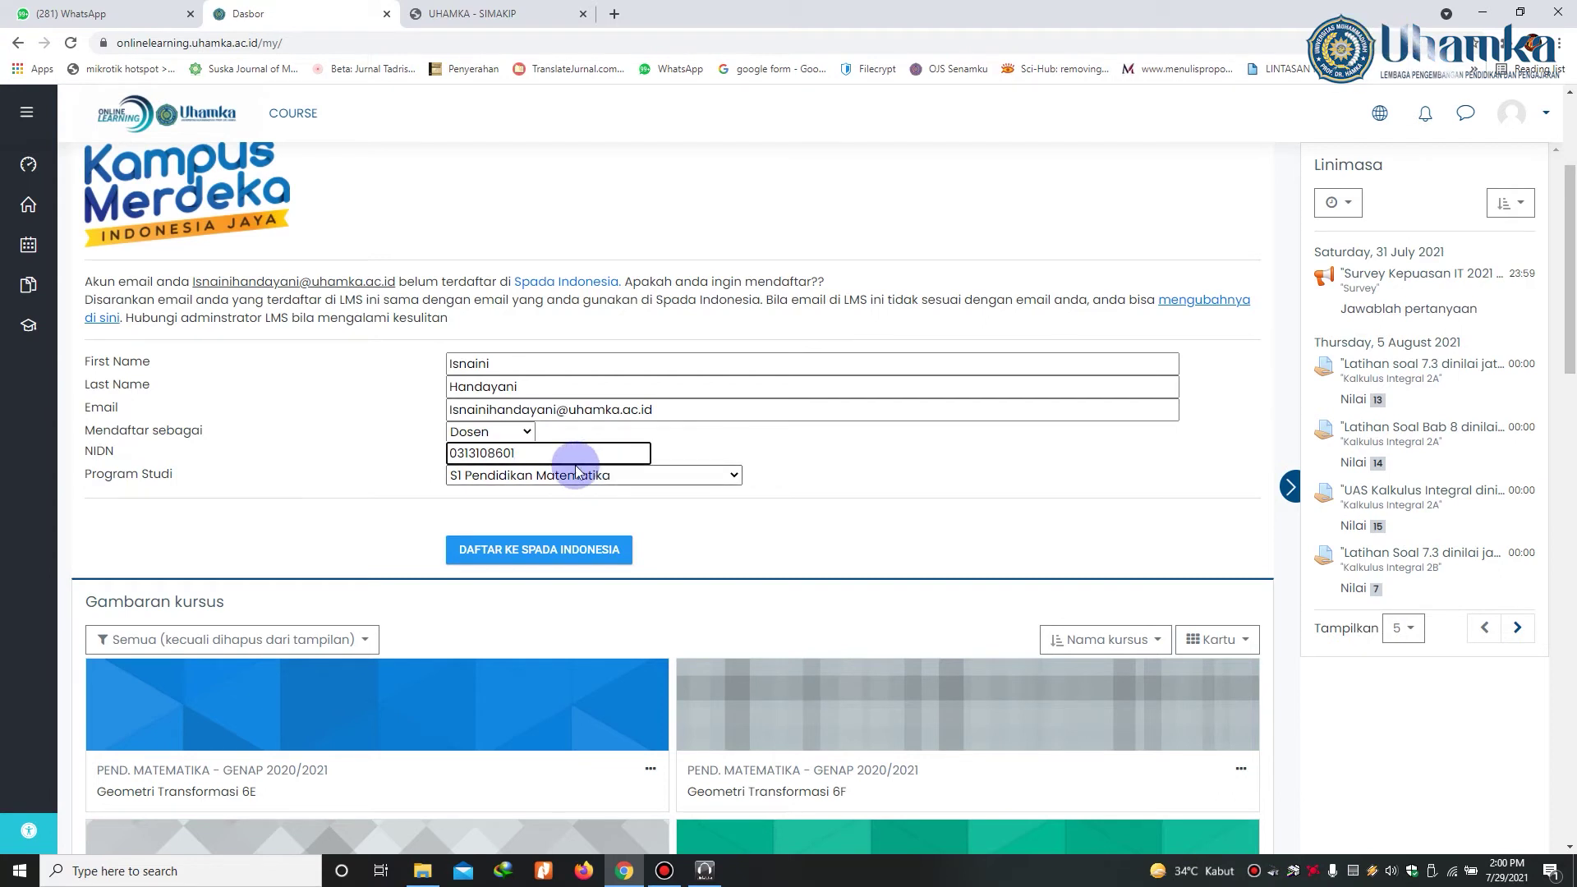
Step: Submit the form with DAFTAR KE SPADA INDONESIA
left_click(532, 553)
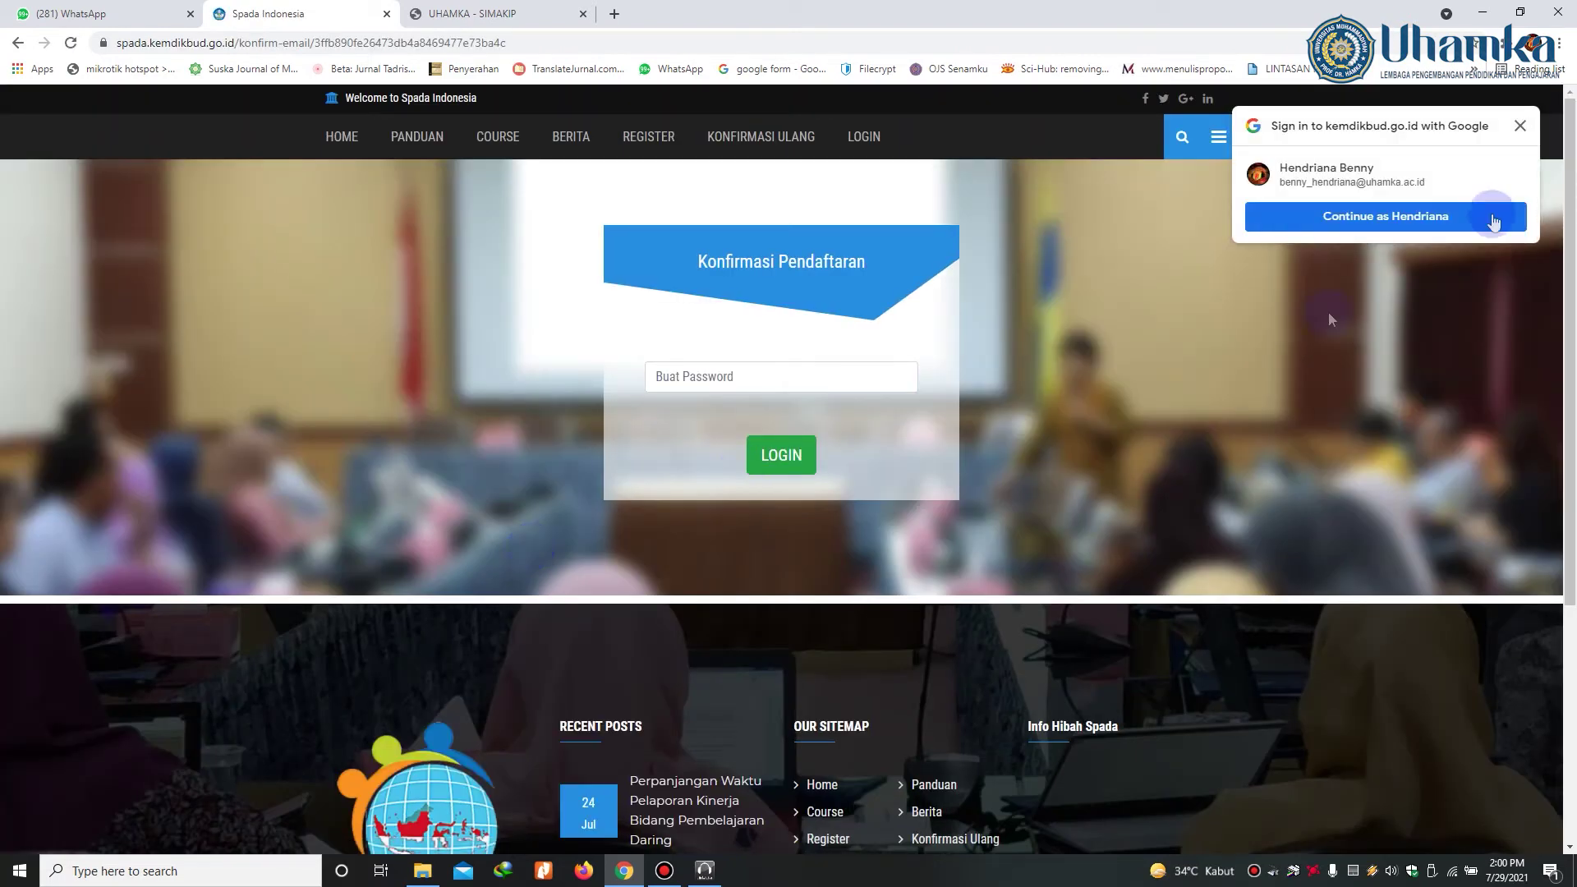
Step: Dismiss the Google sign-in prompt, create the account password, and log in to Spada Indonesia
left_click(1521, 126)
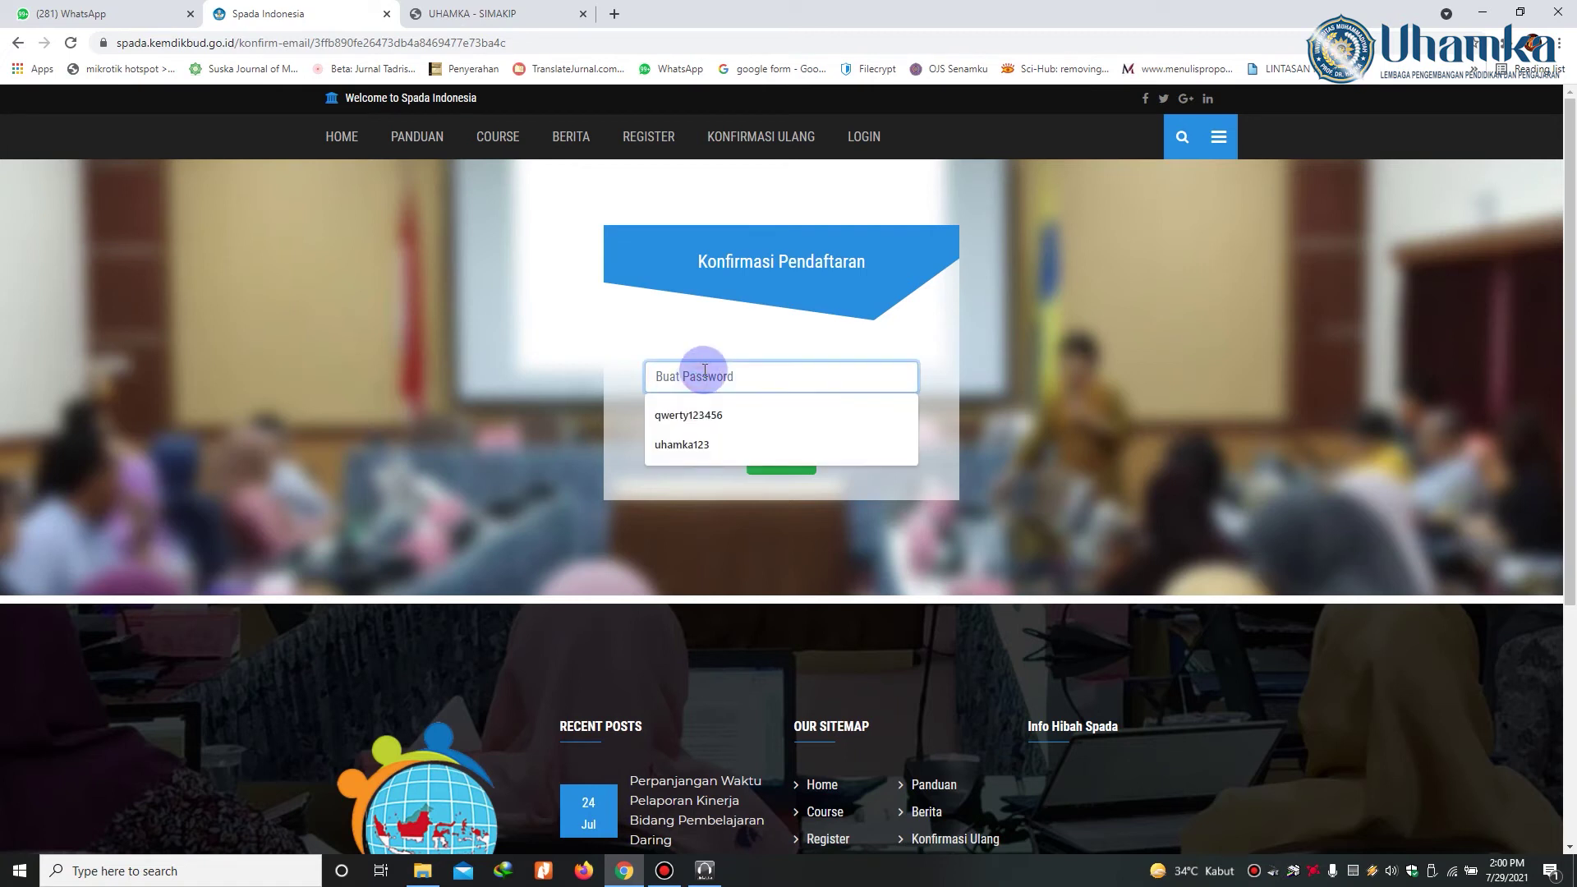
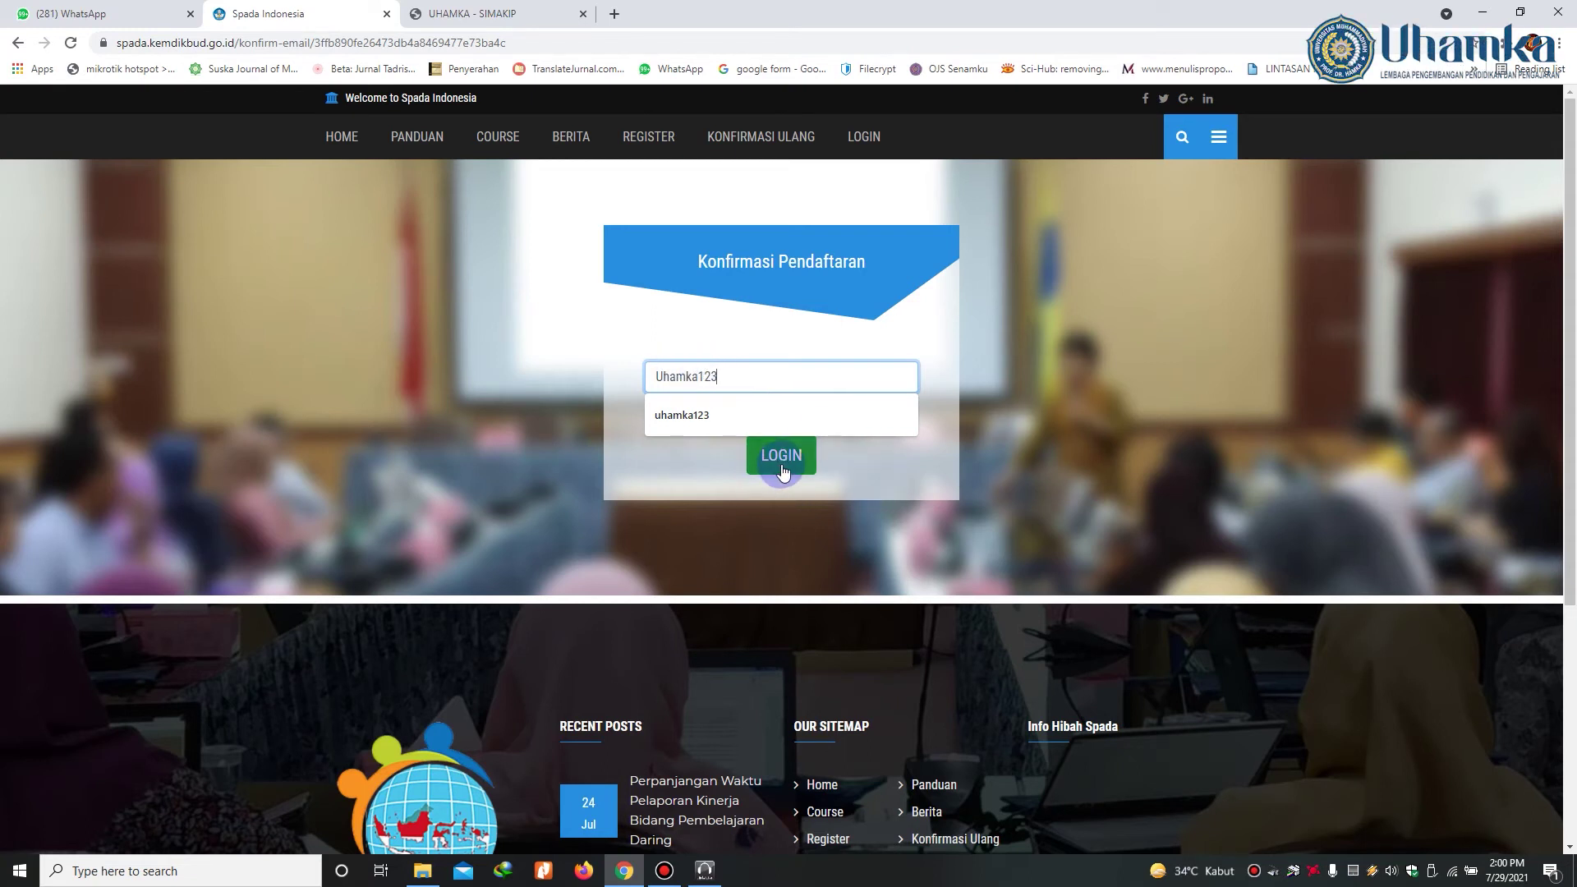
left_click(783, 470)
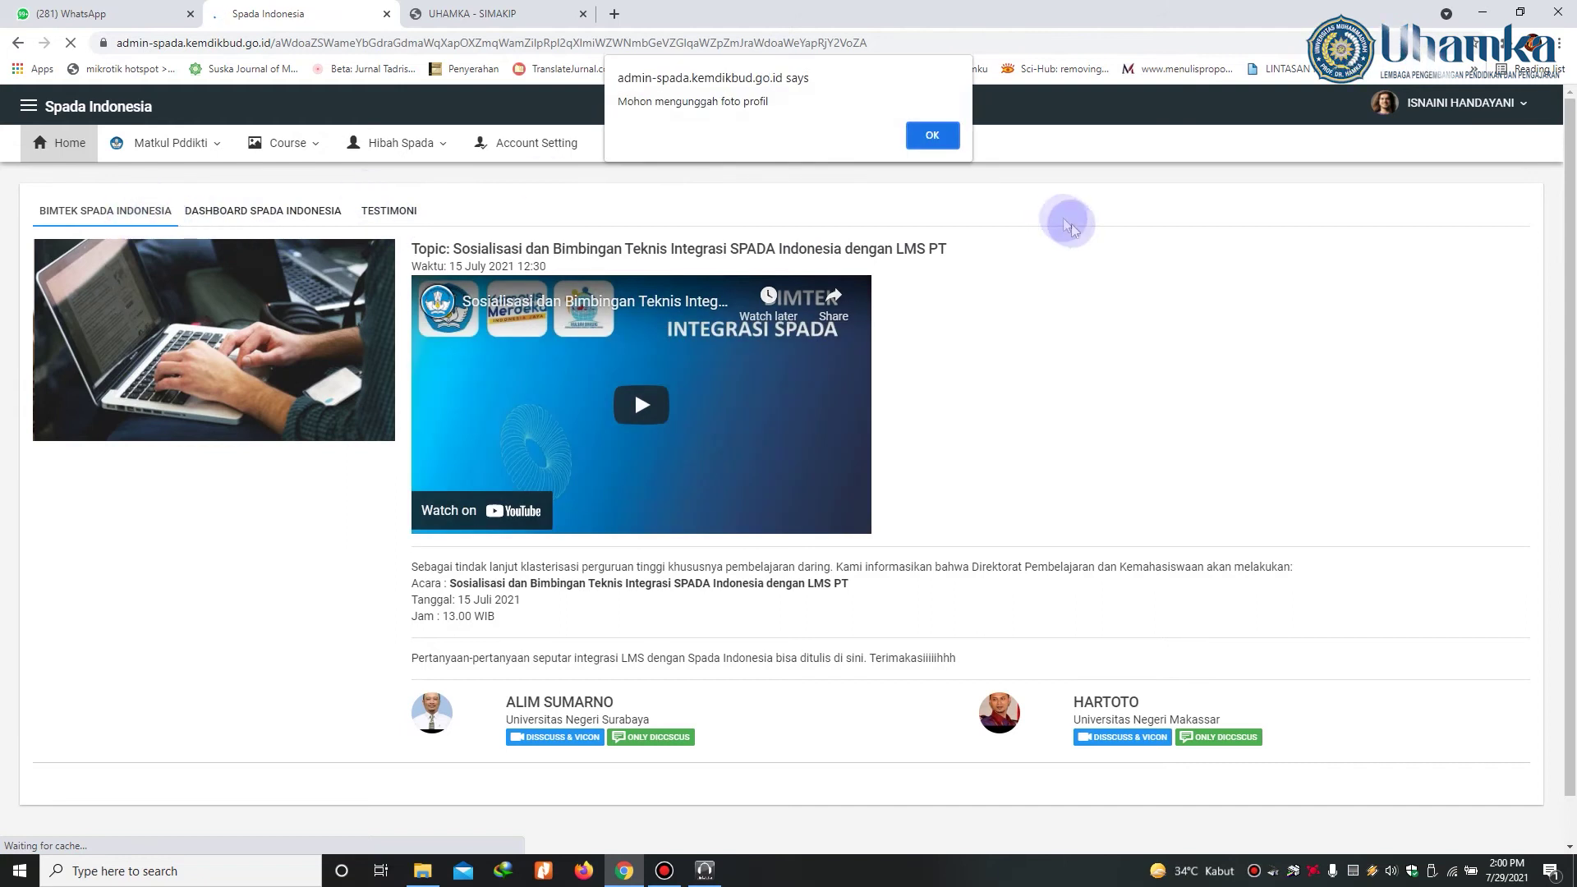
Step: Dismiss the profile-photo reminder and location request, then open a new blank browser tab
left_click(932, 136)
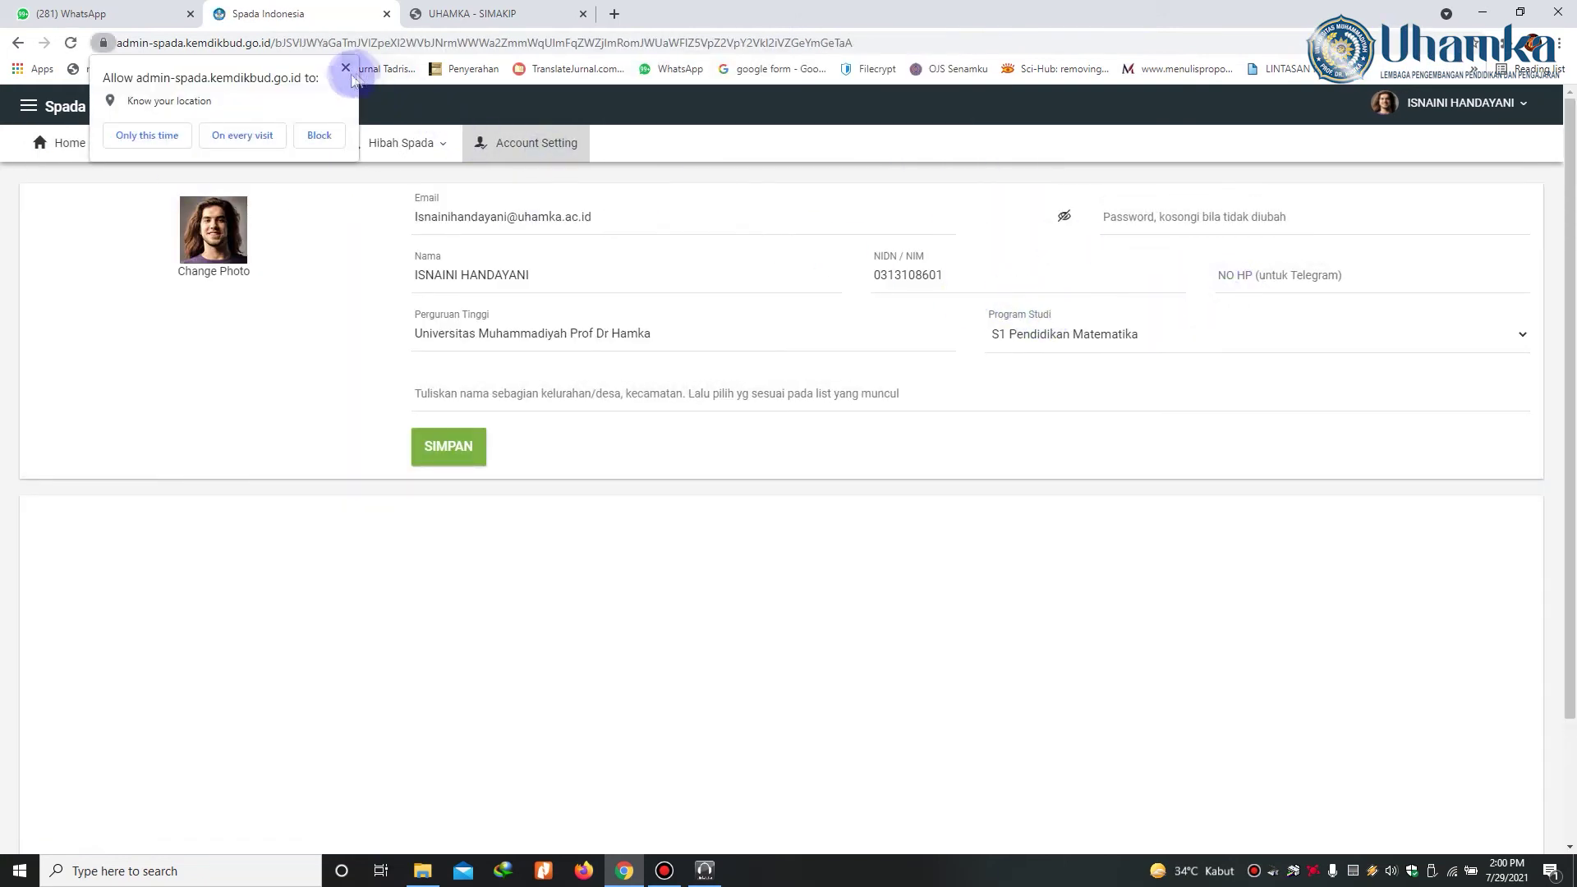
left_click(346, 67)
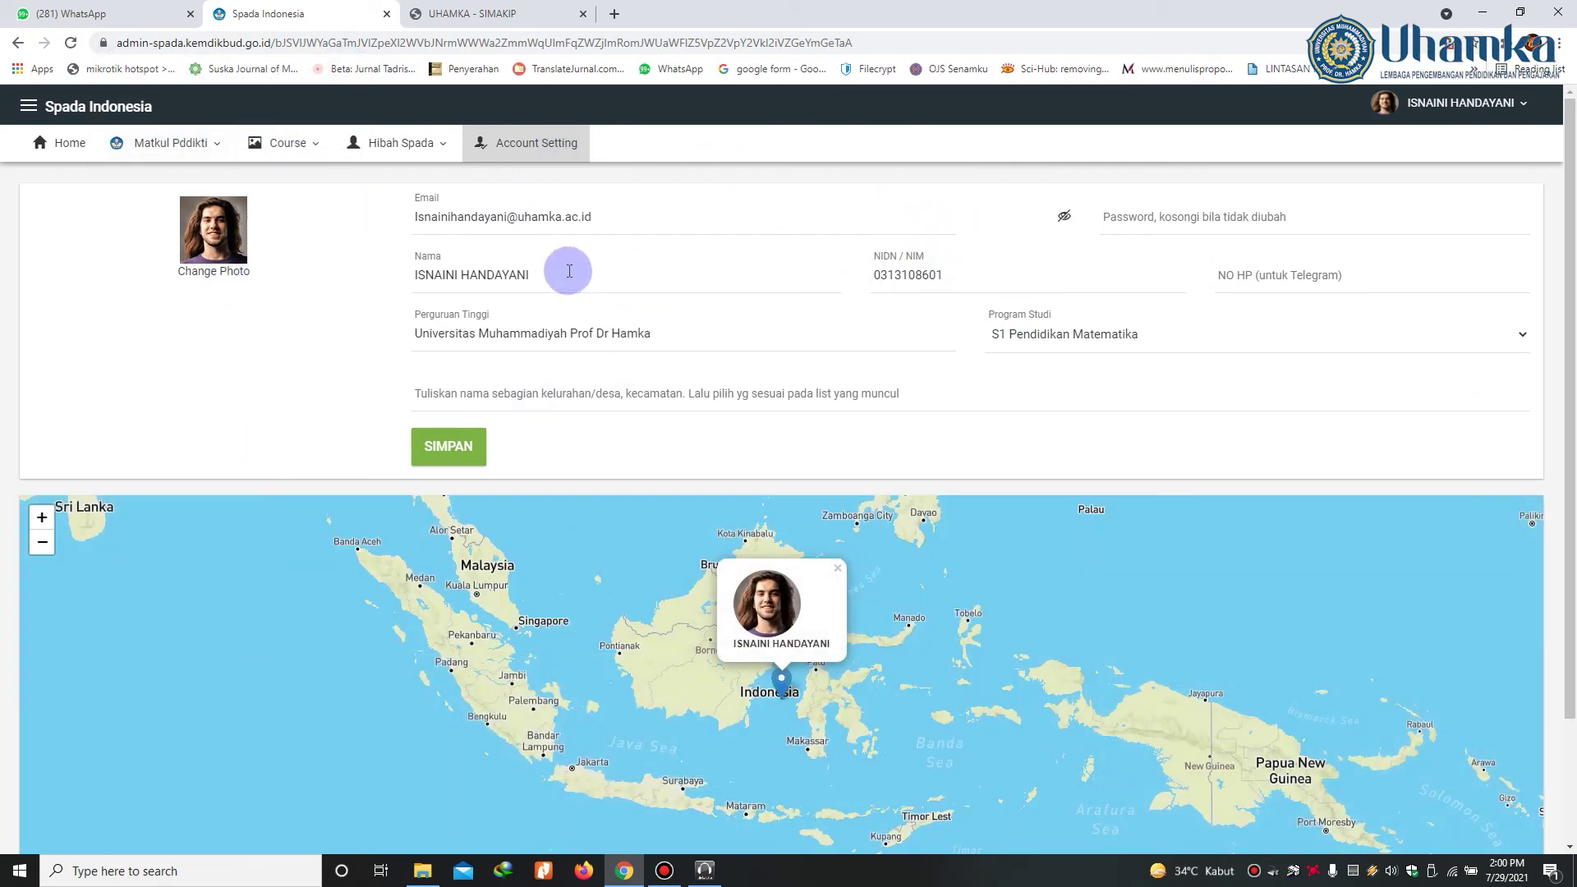
left_click(616, 15)
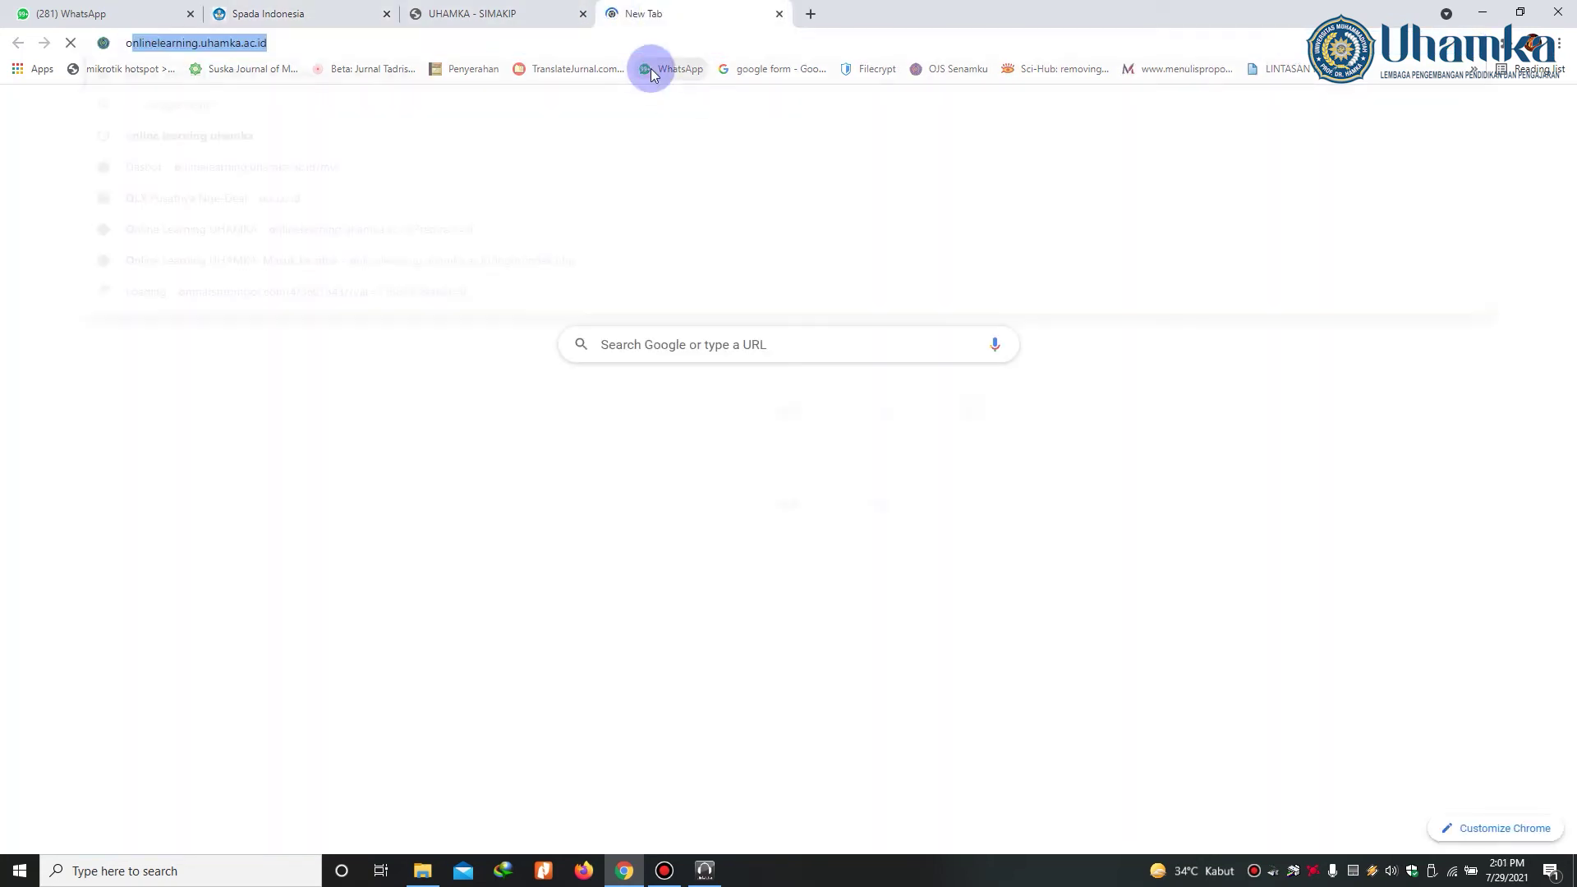
Step: Load onlinelearning.uhamka.ac.id and scroll to the Course Spada Indonesia list
type("on")
left_click(650, 72)
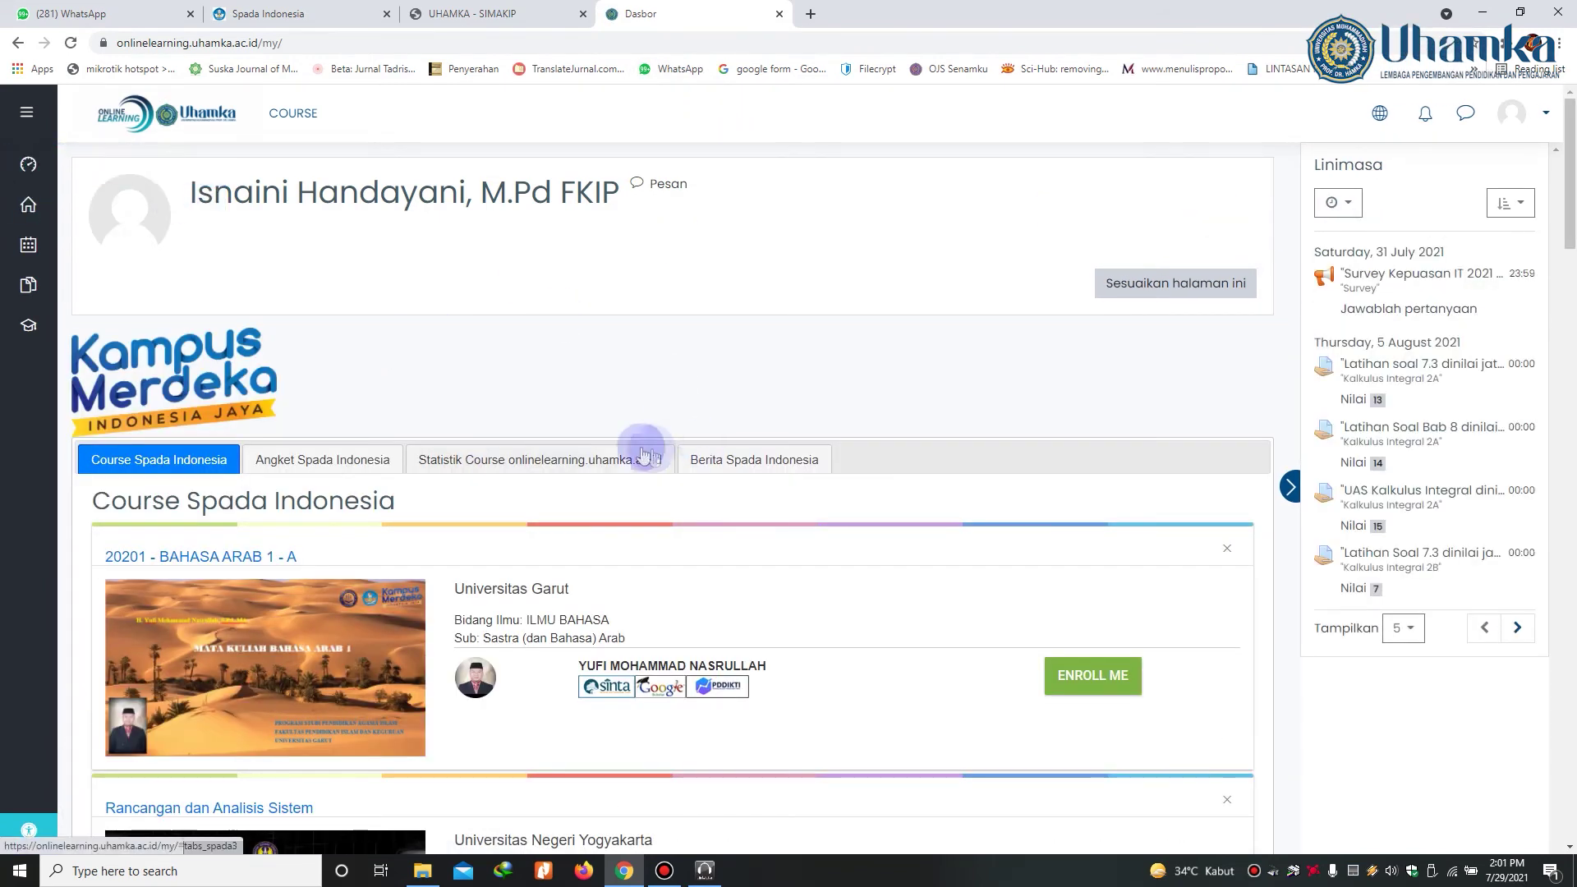
scroll(736, 584, "down", 2)
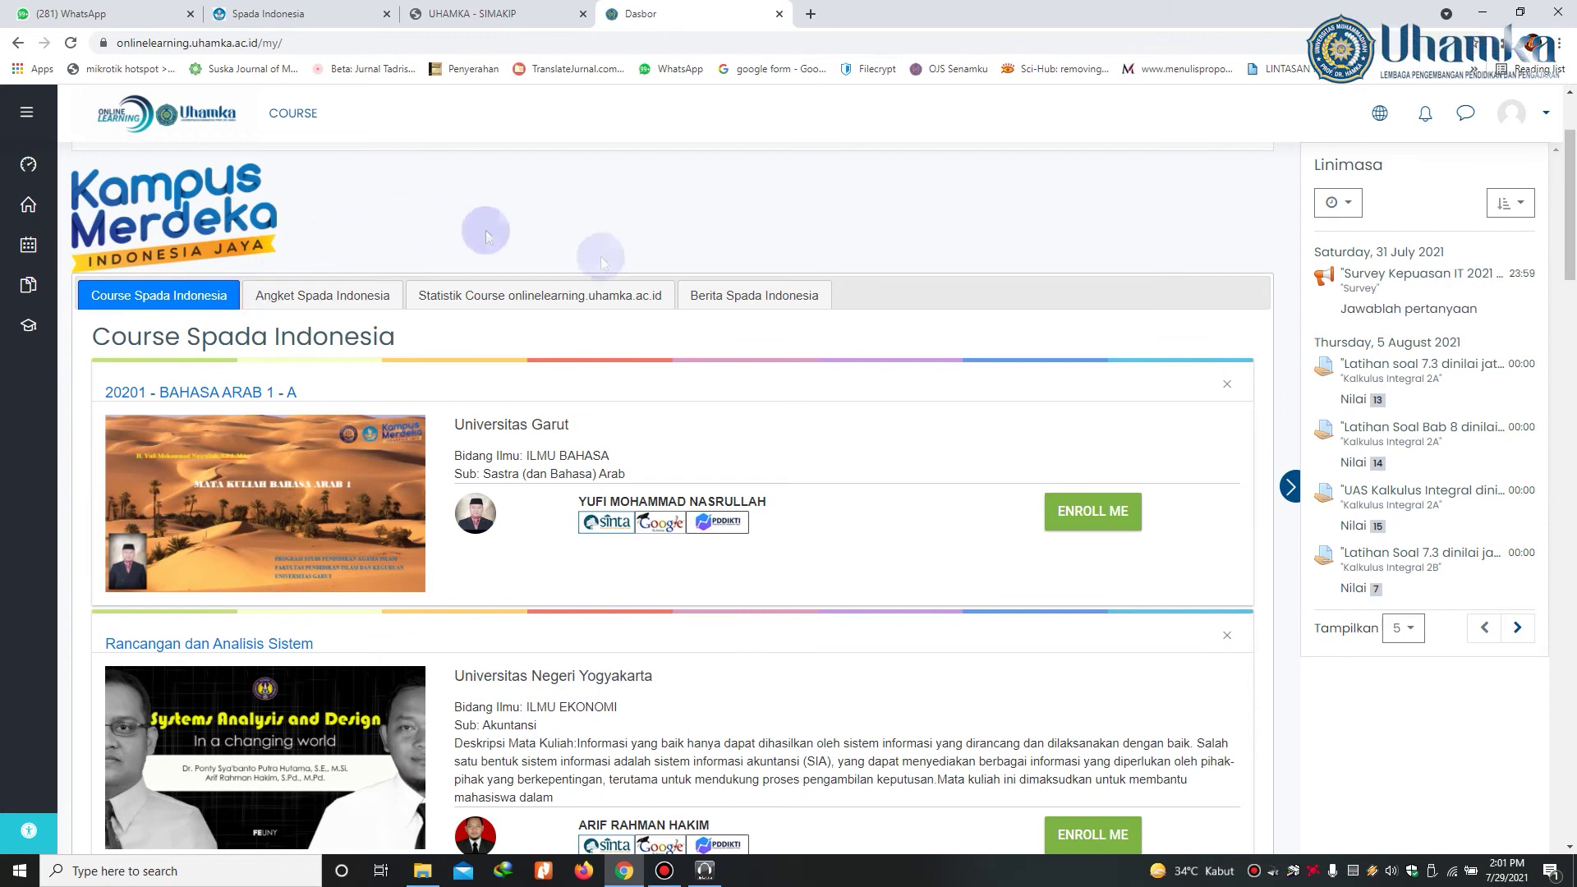
scroll(608, 545, "up", 1)
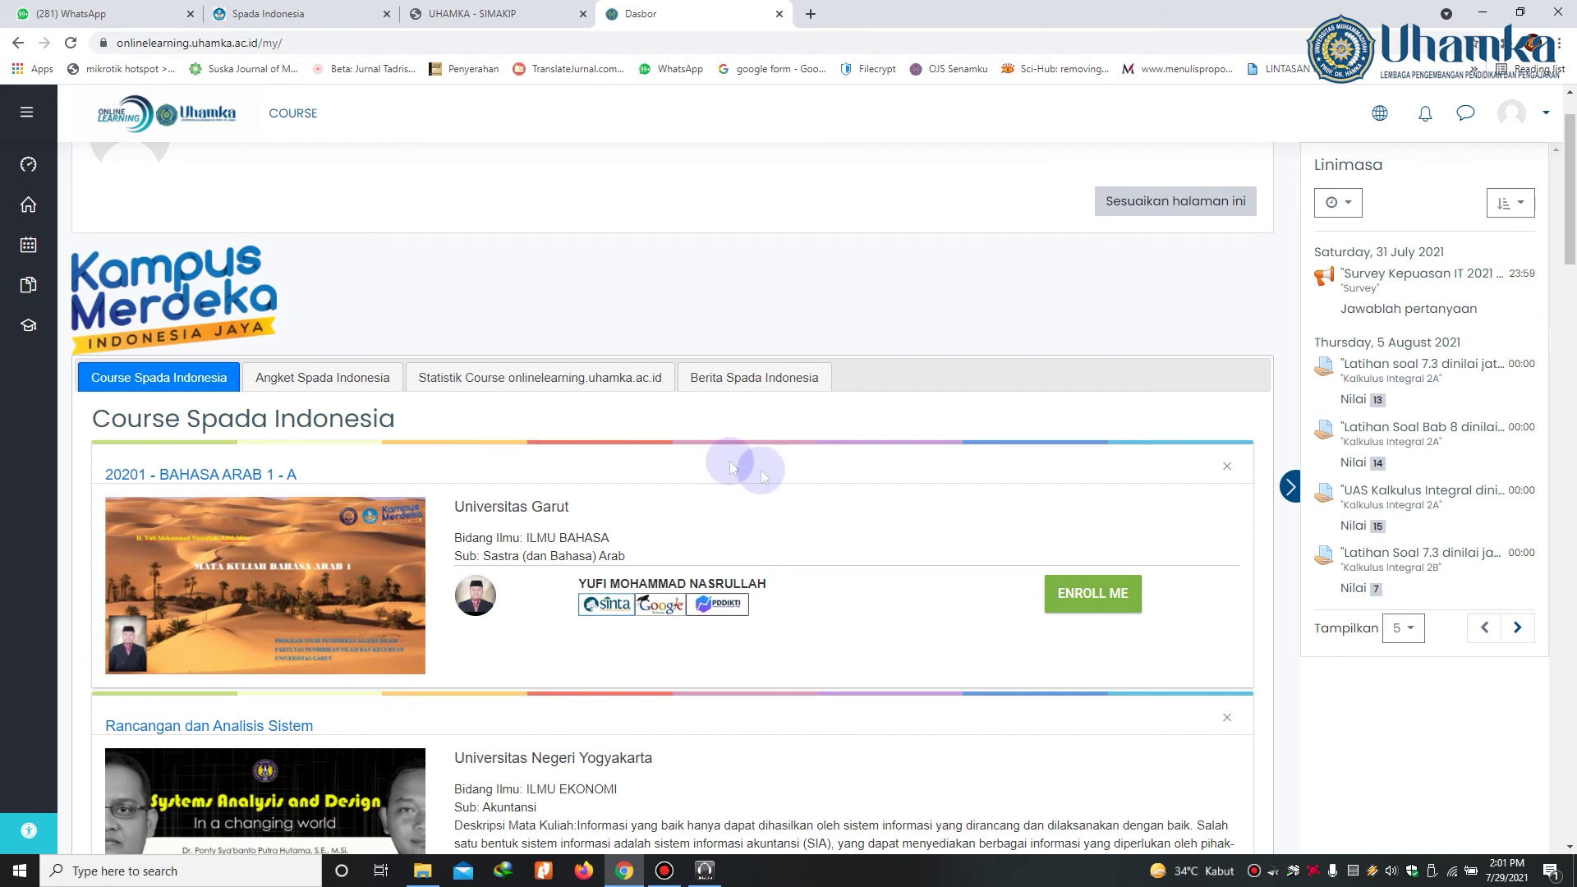
Step: Show the Angket Spada Indonesia tab and scroll through its YA/TIDAK lecturer questions
left_click(304, 386)
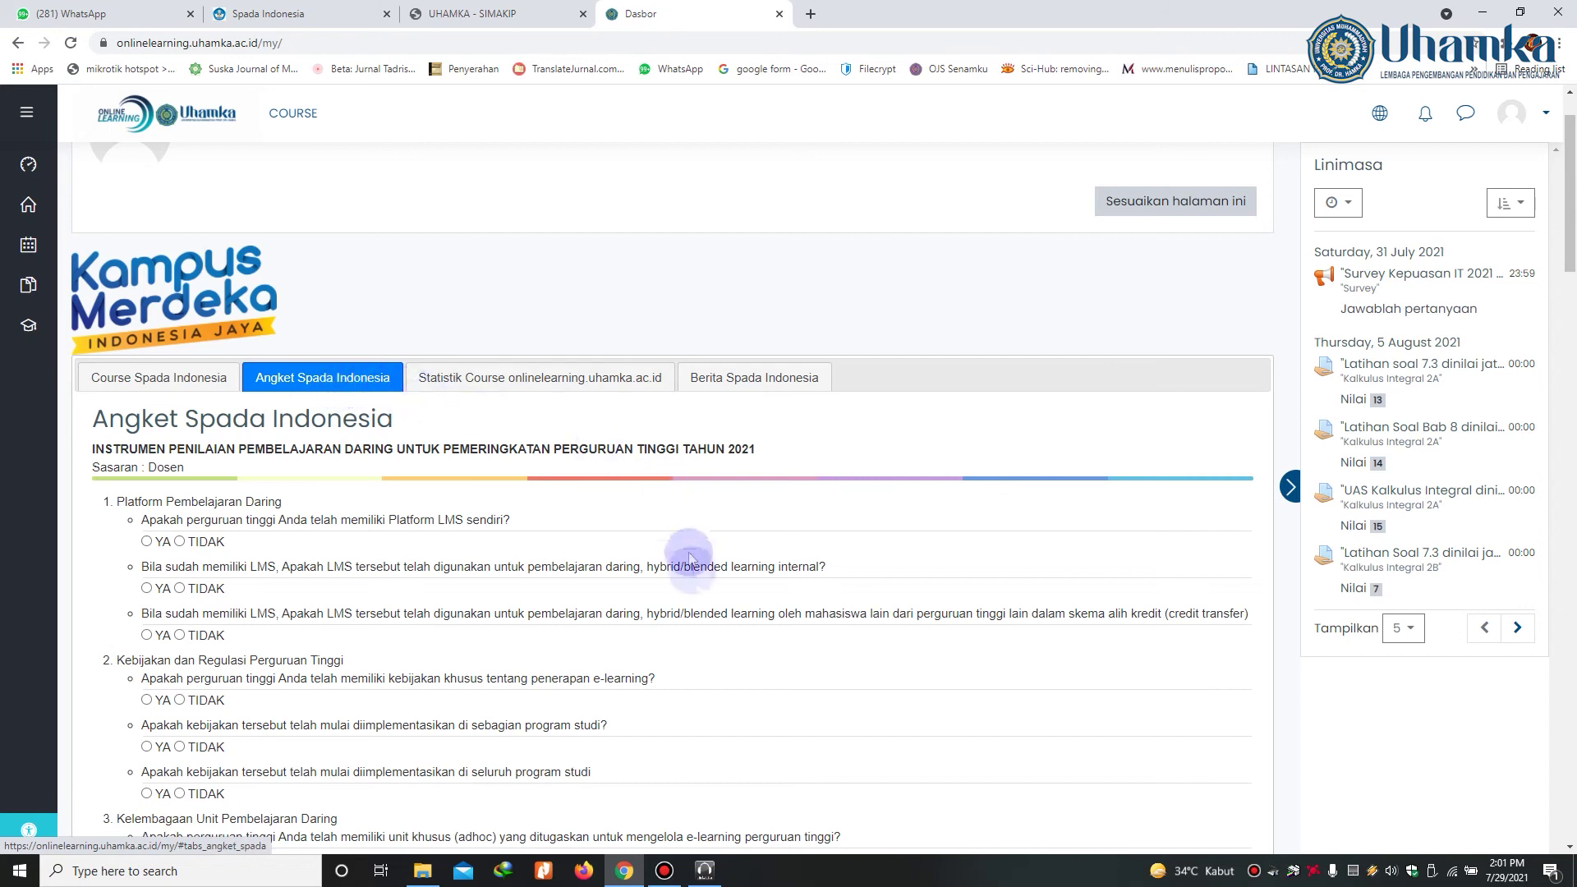
scroll(682, 575, "down", 2)
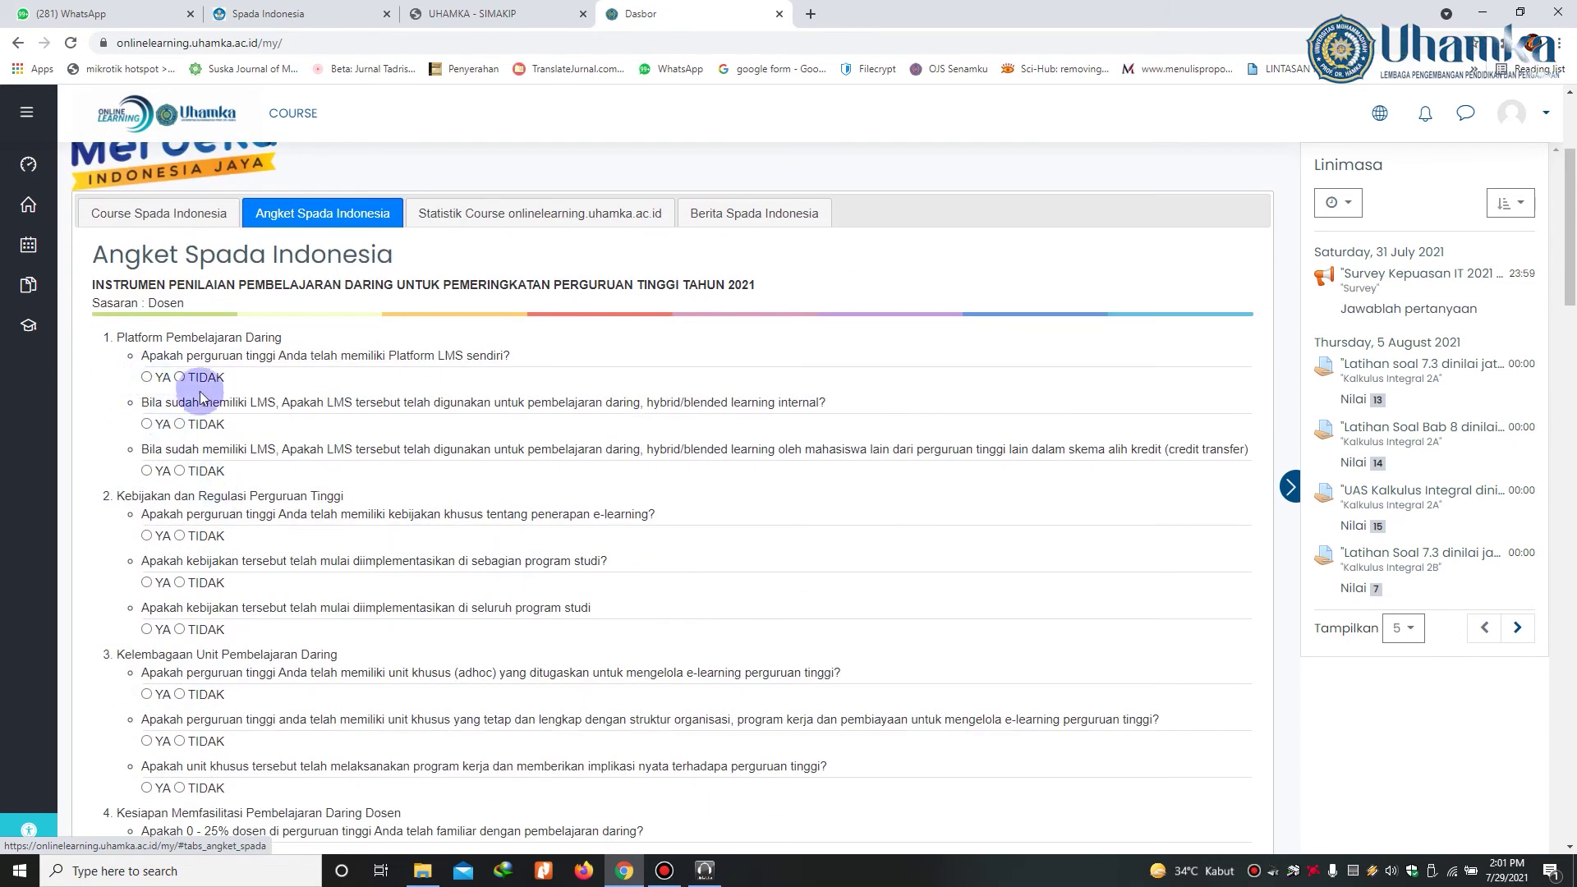
scroll(246, 386, "down", 1)
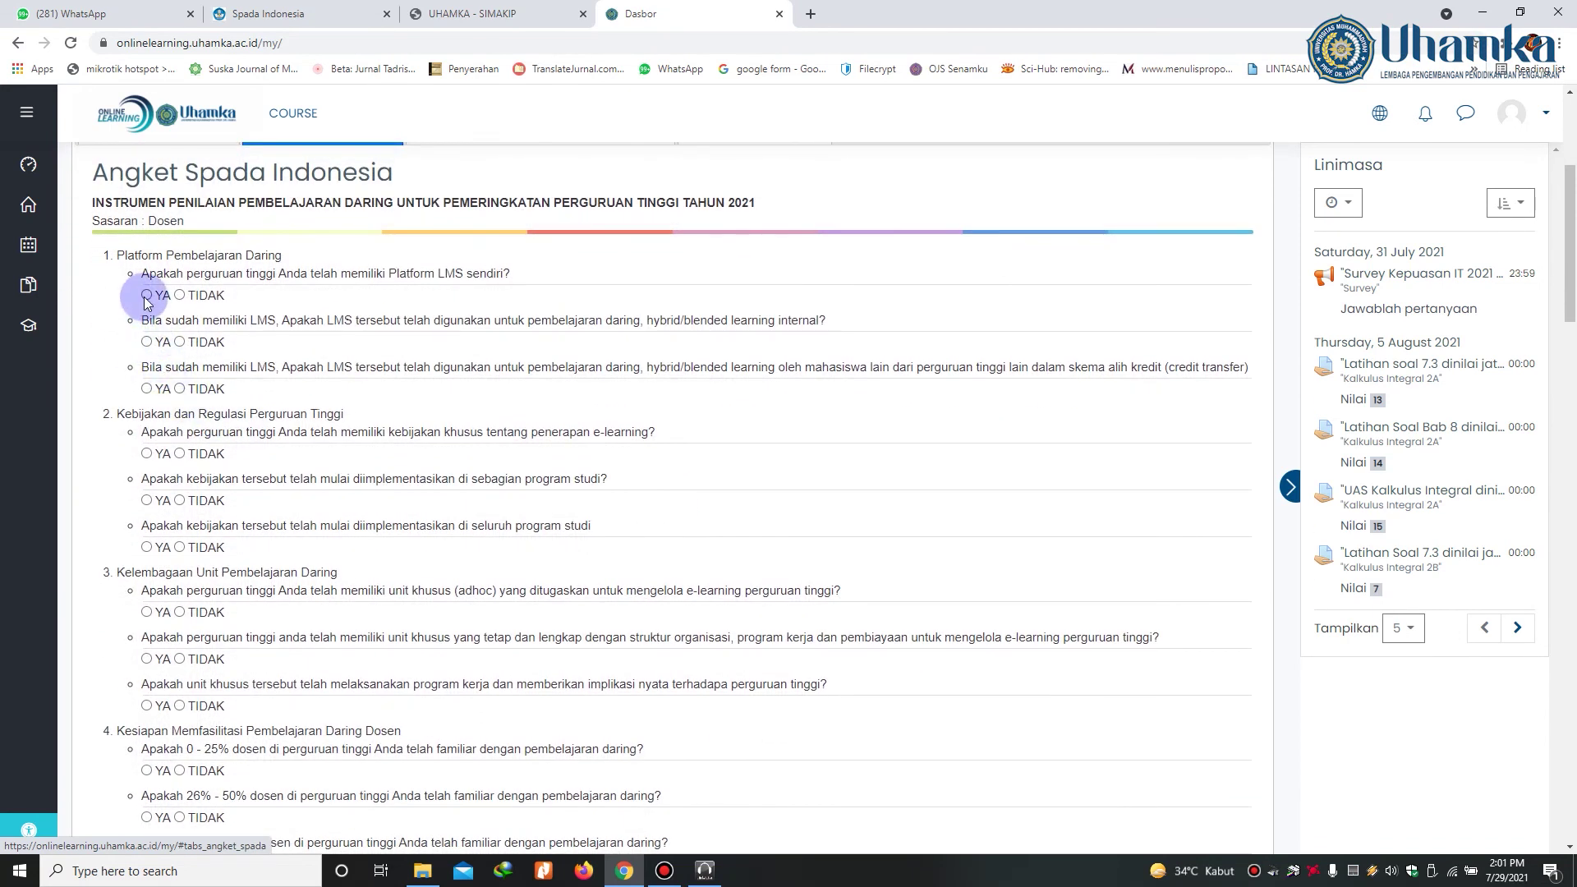
scroll(211, 606, "down", 2)
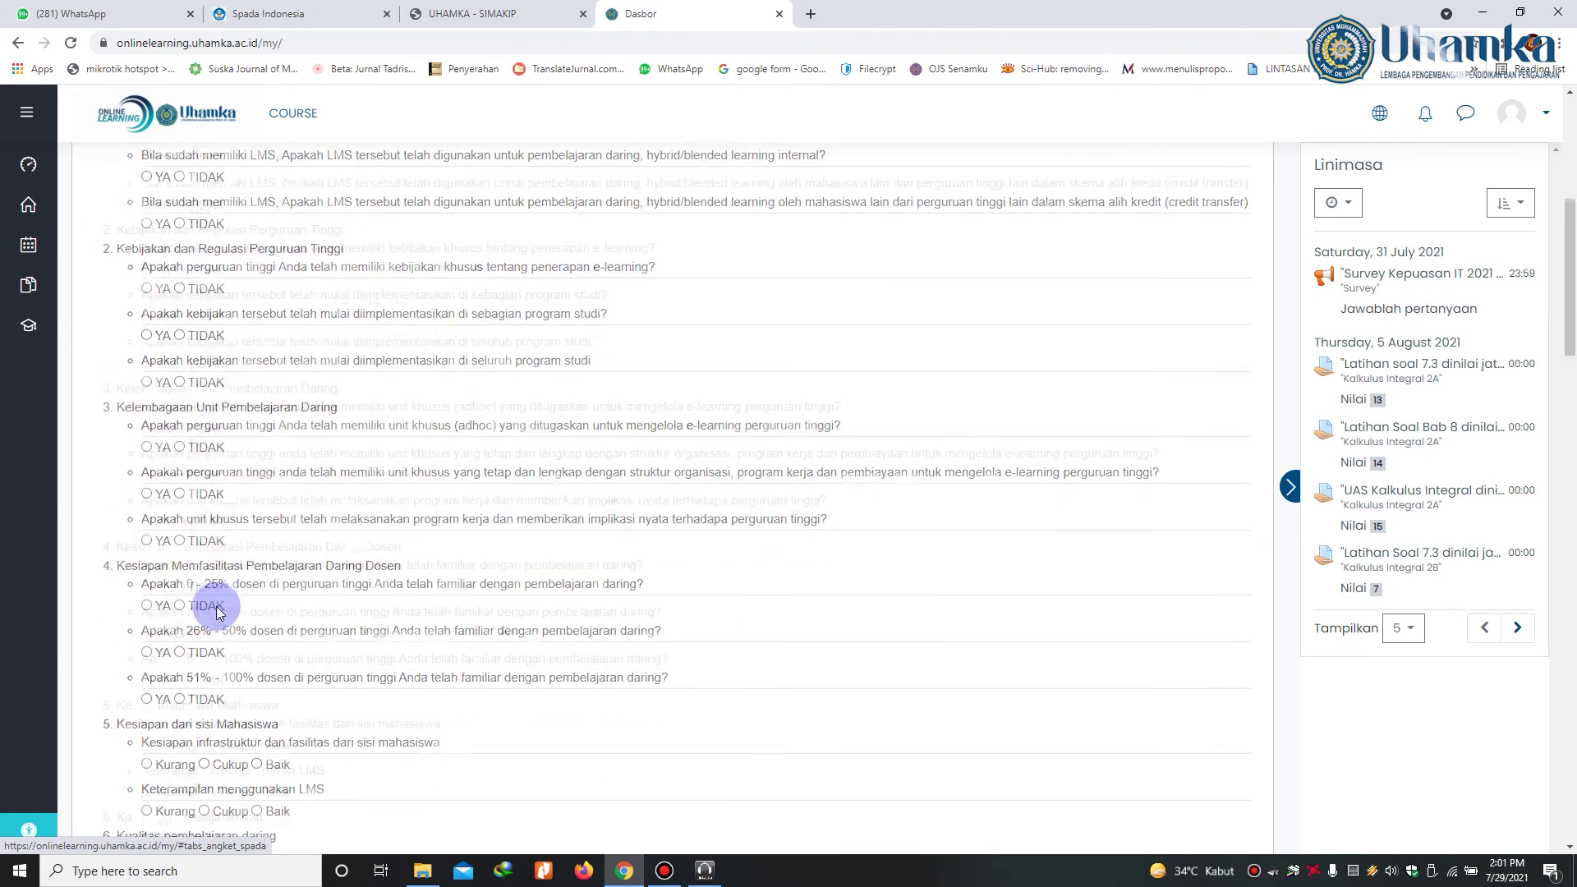